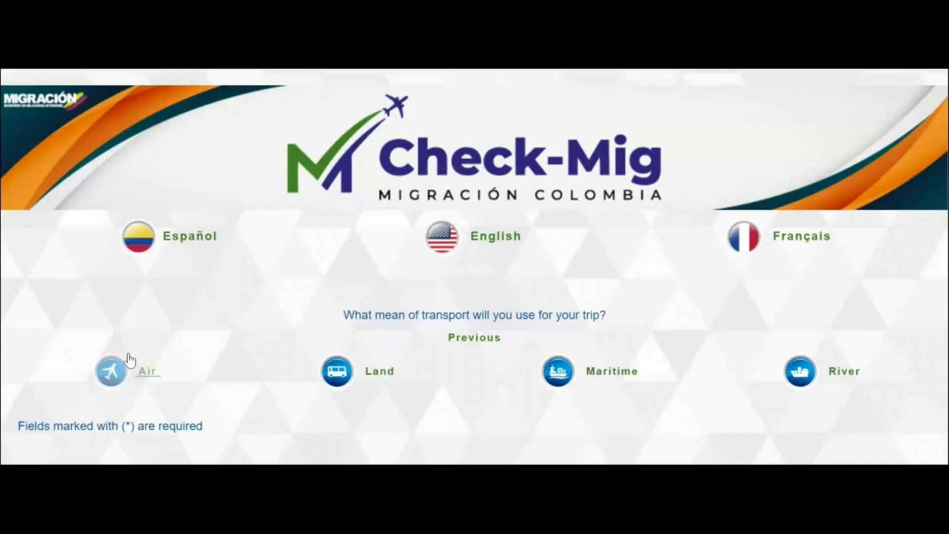
Step: Choose Air as the means of transport for the trip and proceed past the General Information notice
{"action": "left_click", "coordinate": [114, 348]}
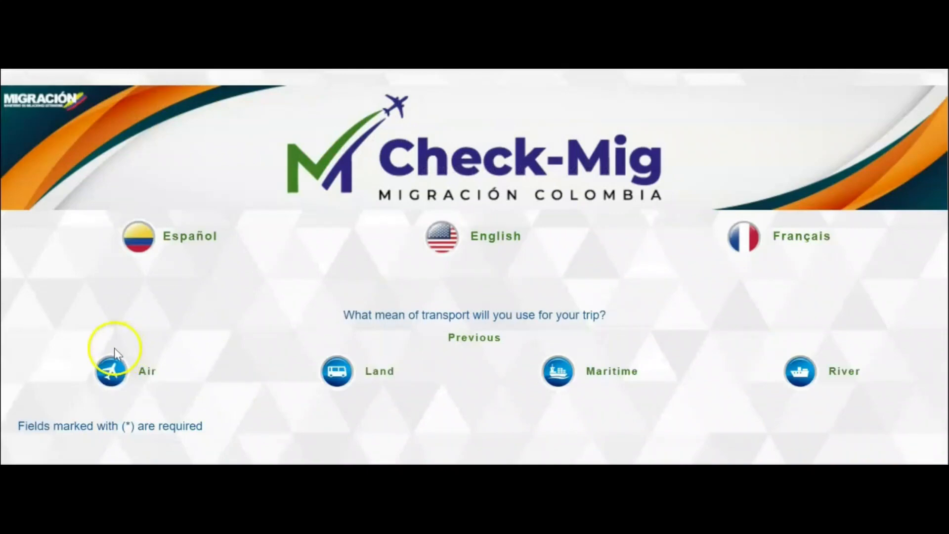
{"action": "left_click", "coordinate": [109, 370]}
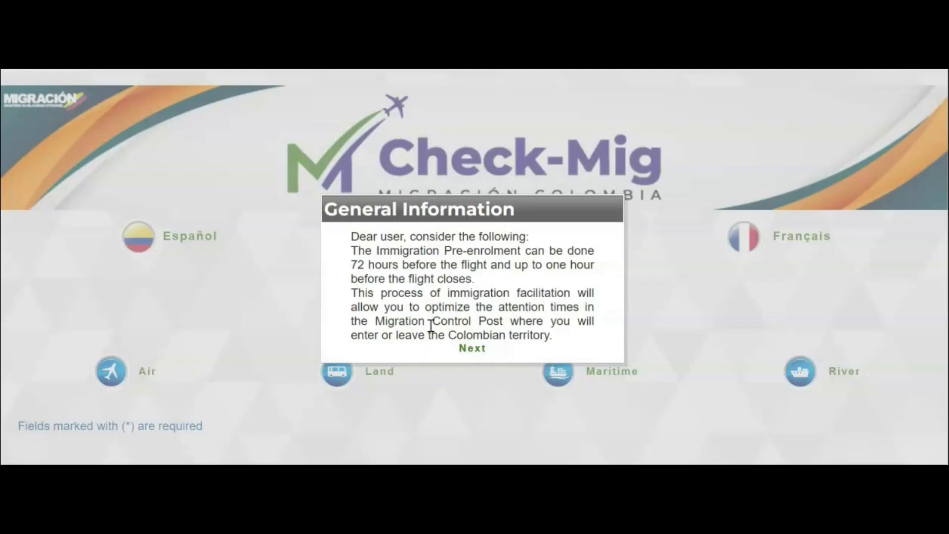
{"action": "left_click", "coordinate": [468, 355]}
Step: Set the registration type to Entrance to Colombia
{"action": "scroll", "coordinate": [467, 350], "scroll_direction": "down", "scroll_amount": 3}
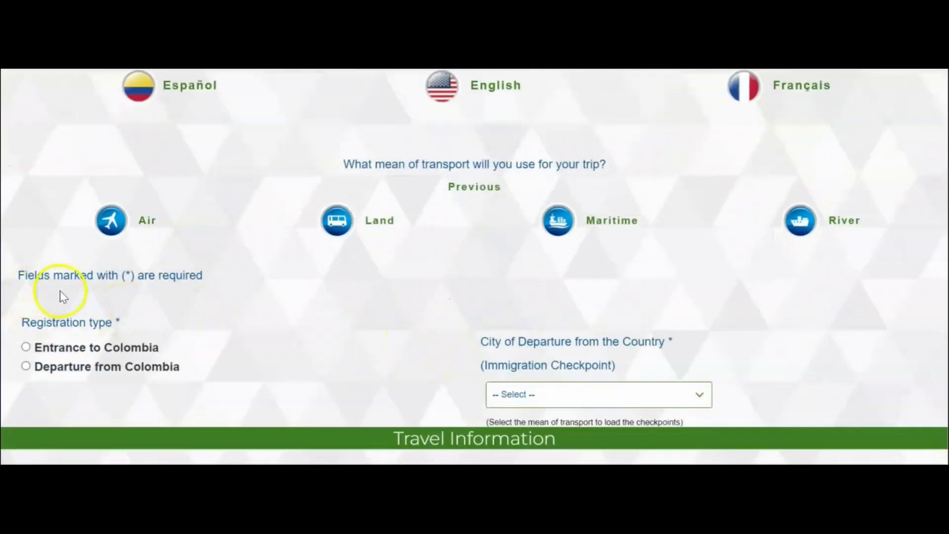
{"action": "scroll", "coordinate": [166, 318], "scroll_direction": "down", "scroll_amount": 2}
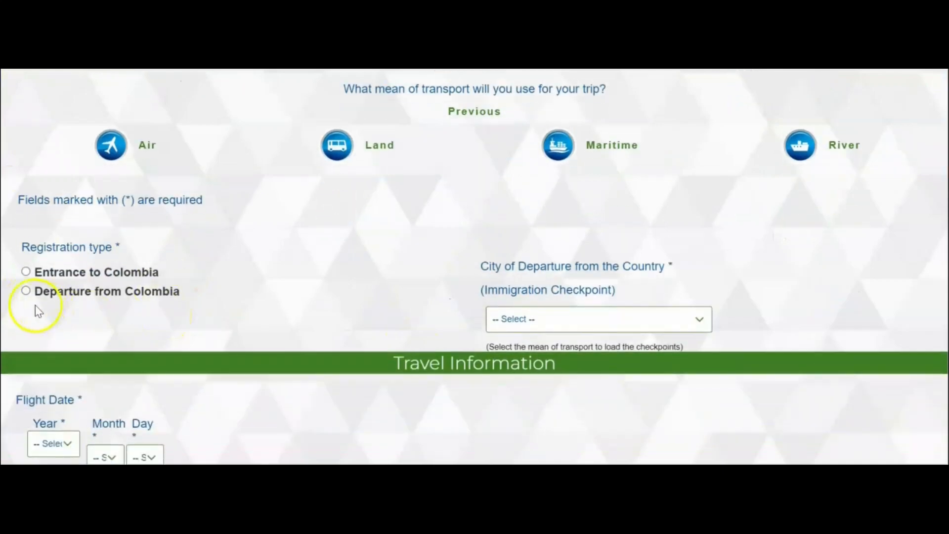
{"action": "left_click", "coordinate": [26, 273]}
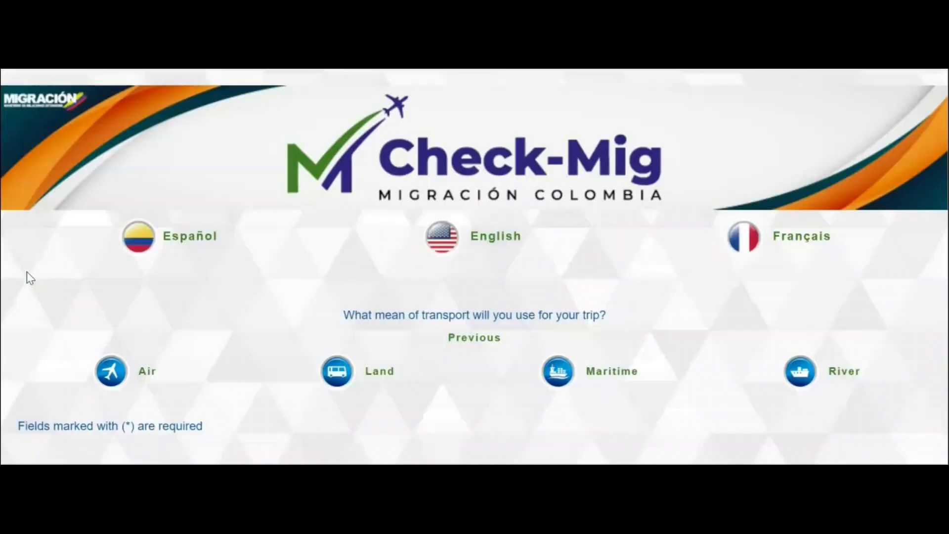
Step: Set the city of entry to CARTAGENA (CTG), RAFAEL NUÑEZ AIRPORT as the immigration checkpoint
{"action": "scroll", "coordinate": [27, 272], "scroll_direction": "down", "scroll_amount": 3}
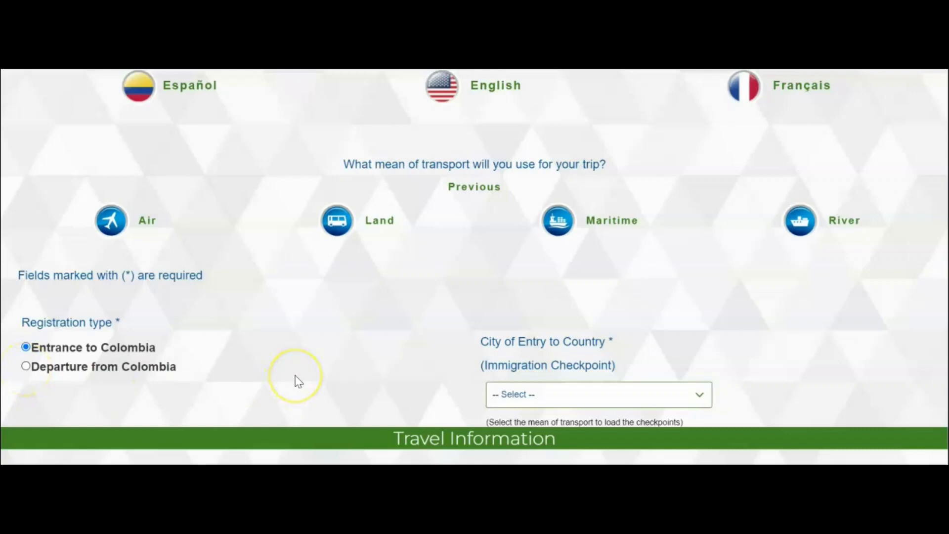
{"action": "scroll", "coordinate": [295, 381], "scroll_direction": "down", "scroll_amount": 2}
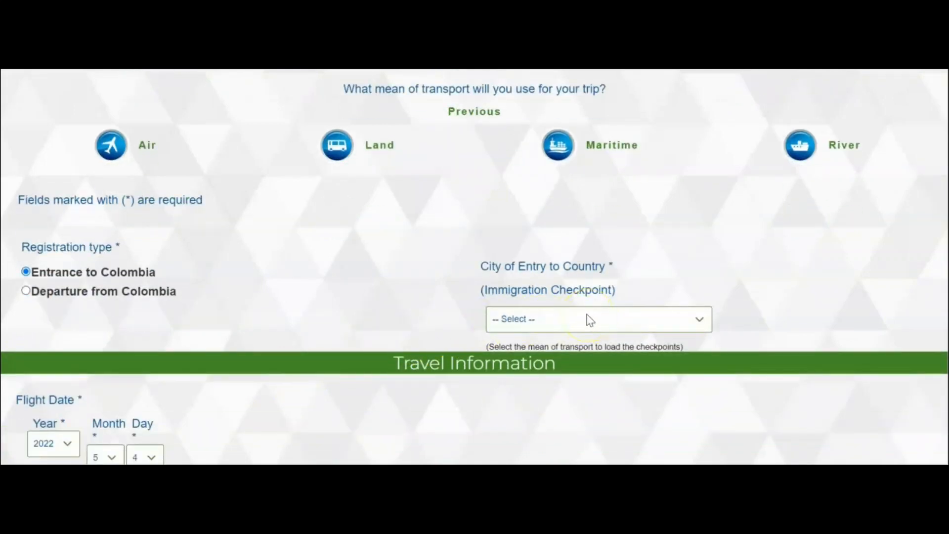
{"action": "left_click", "coordinate": [701, 322]}
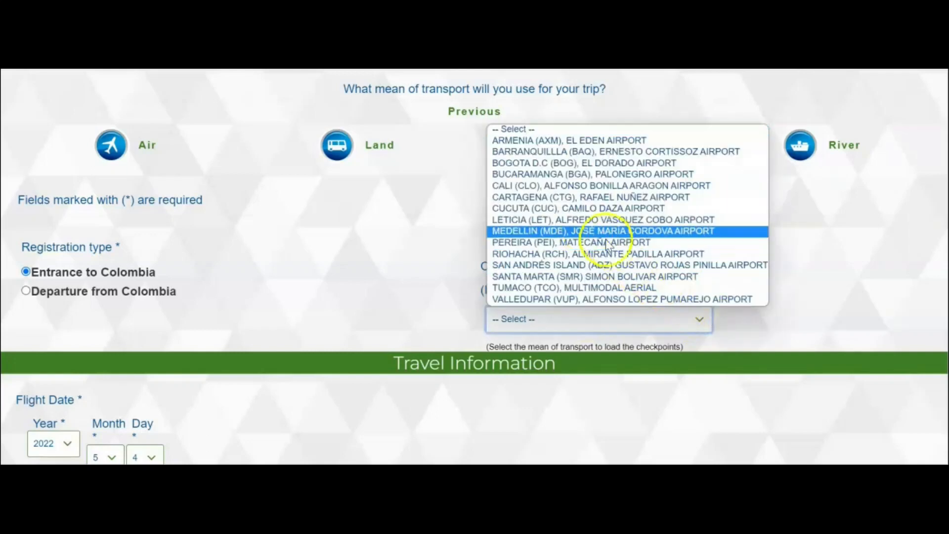
{"action": "left_click", "coordinate": [509, 197]}
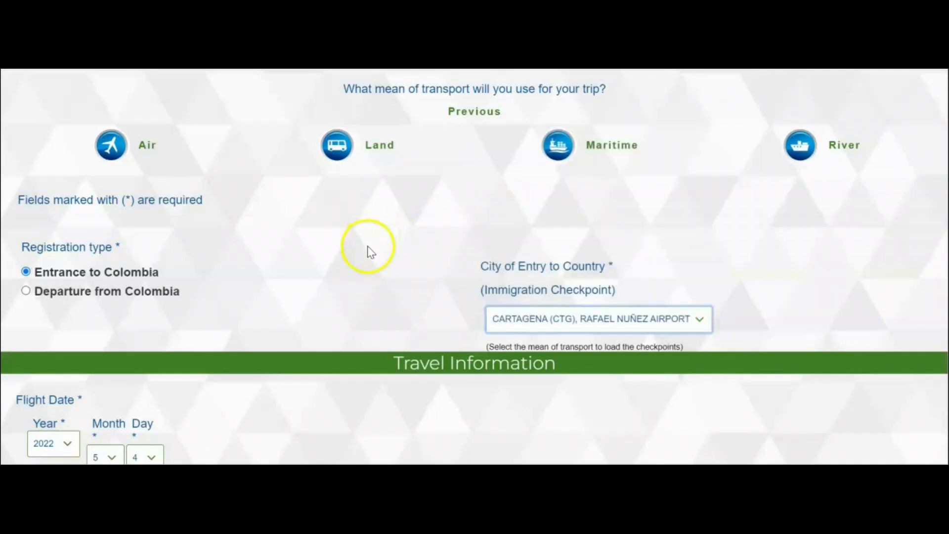
Step: Set the day of the flight date to 6
{"action": "scroll", "coordinate": [371, 251], "scroll_direction": "down", "scroll_amount": 3}
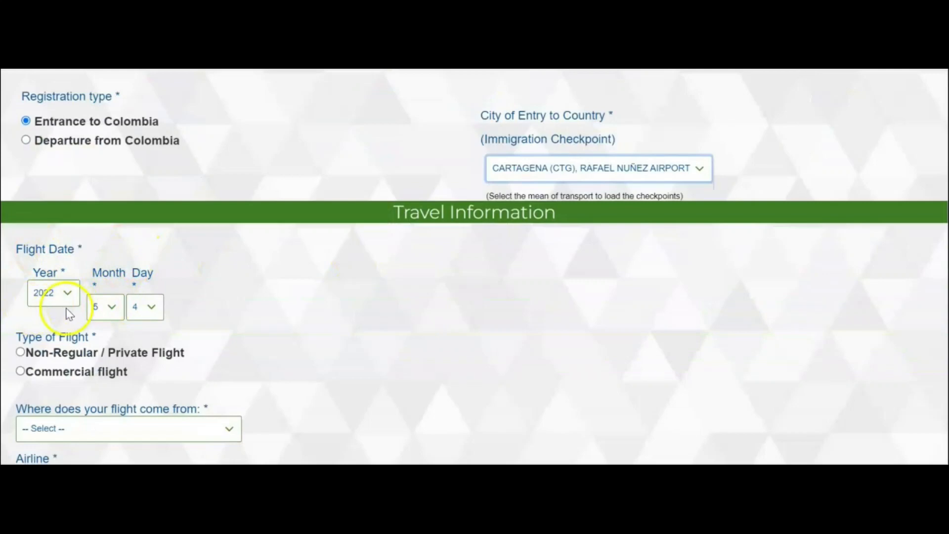
{"action": "left_click", "coordinate": [152, 310]}
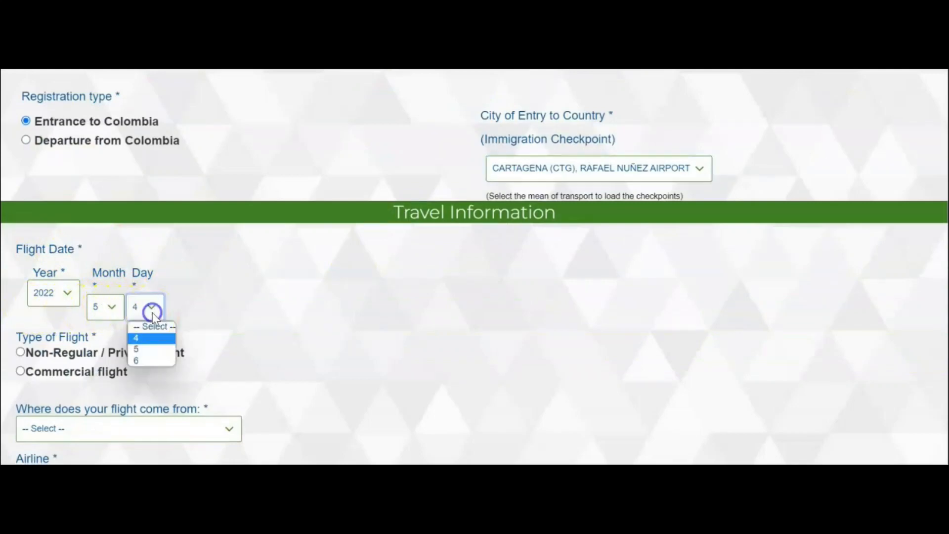
{"action": "left_click", "coordinate": [148, 361]}
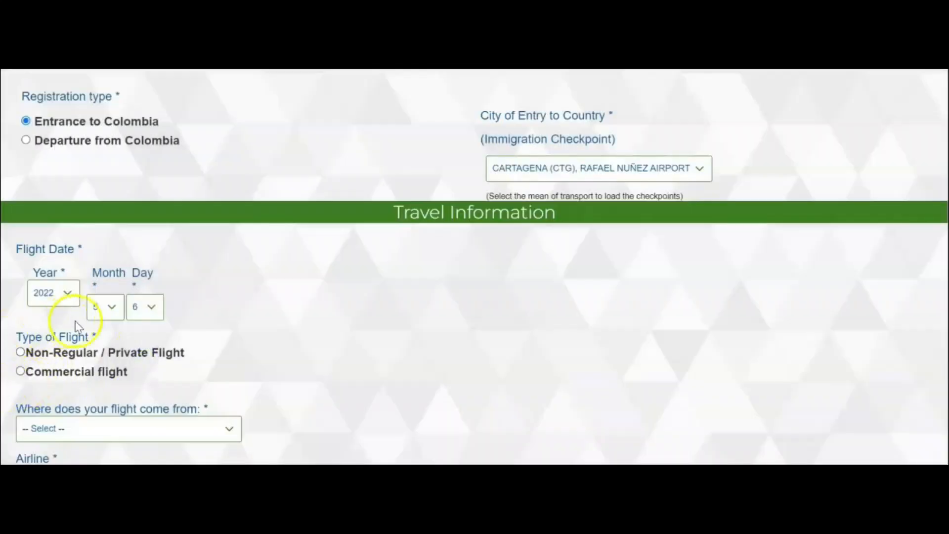
Step: Set the flight type to commercial with flight number 649 and choose SAN JOSÉ - CARTAGENA as its route
{"action": "left_click", "coordinate": [21, 371]}
{"action": "scroll", "coordinate": [159, 391], "scroll_direction": "down", "scroll_amount": 2}
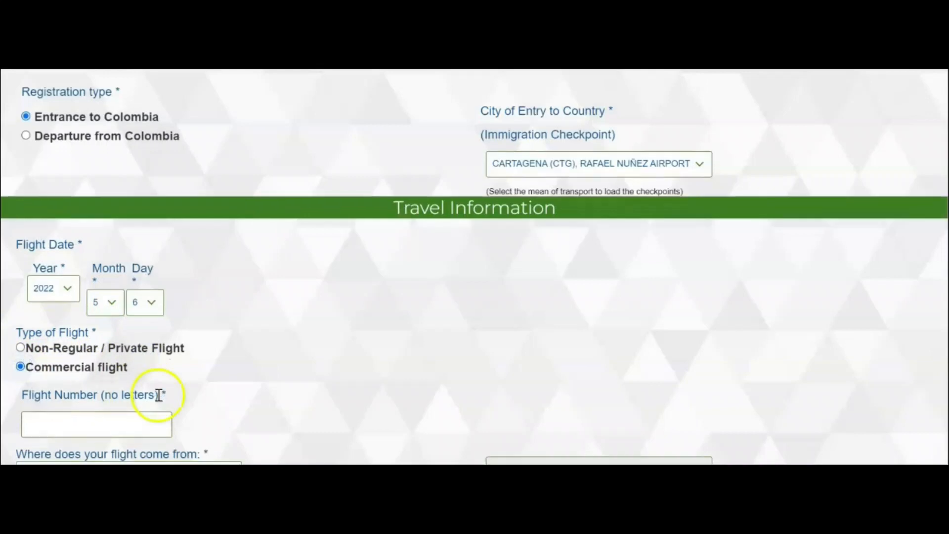
{"action": "left_click", "coordinate": [61, 349]}
{"action": "type", "text": "649"}
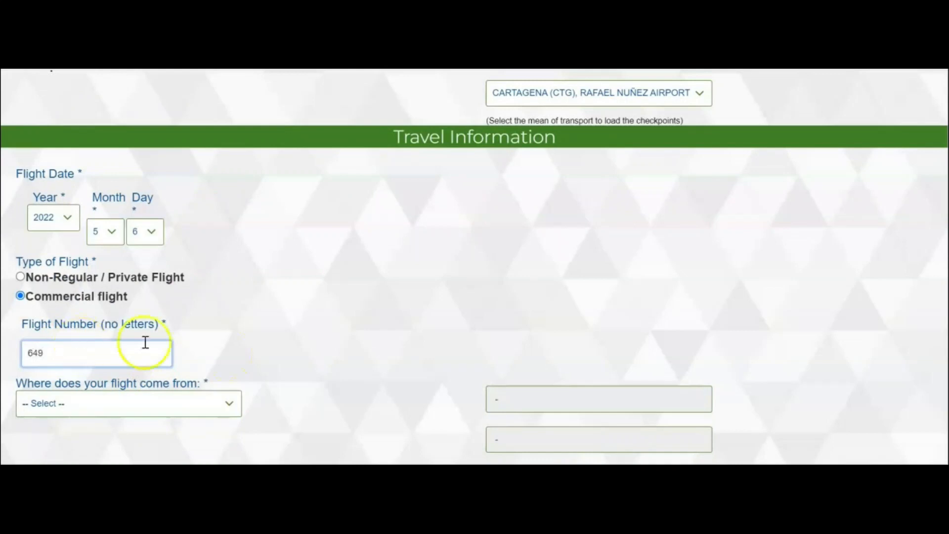
{"action": "left_click", "coordinate": [248, 355]}
{"action": "scroll", "coordinate": [248, 354], "scroll_direction": "down", "scroll_amount": 3}
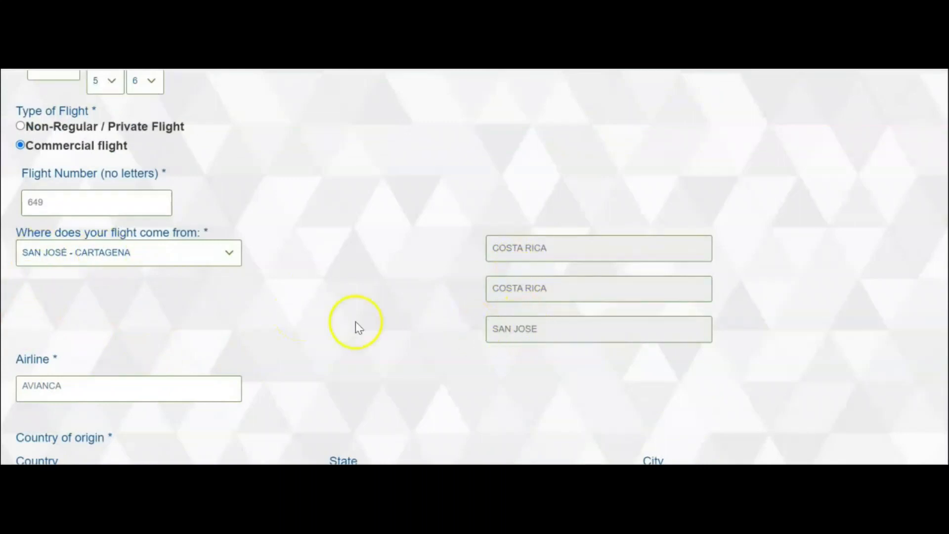
Step: Set the origin to country PAISES BAJOS, state HOLANDA and city PAISES BAJOS, and continue to the biographical data
{"action": "scroll", "coordinate": [148, 302], "scroll_direction": "down", "scroll_amount": 2}
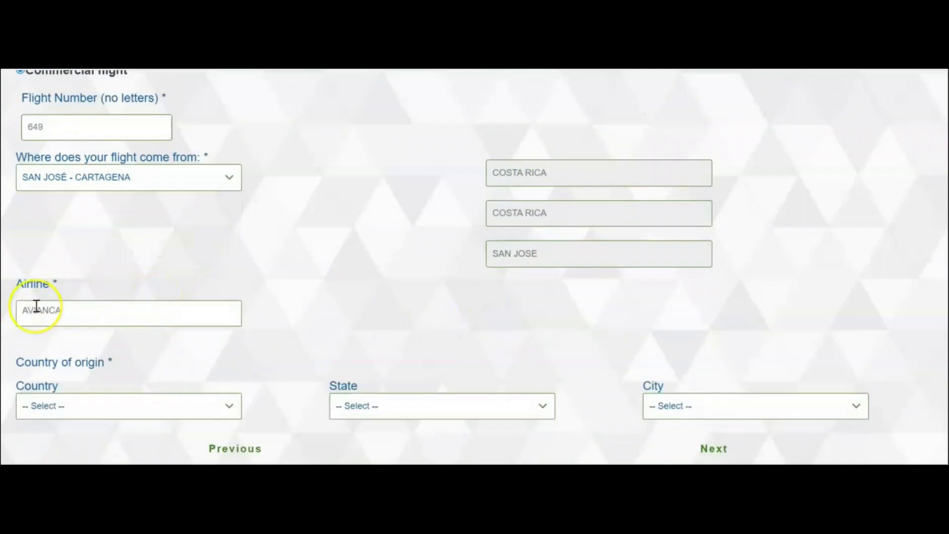
{"action": "scroll", "coordinate": [36, 307], "scroll_direction": "down", "scroll_amount": 1}
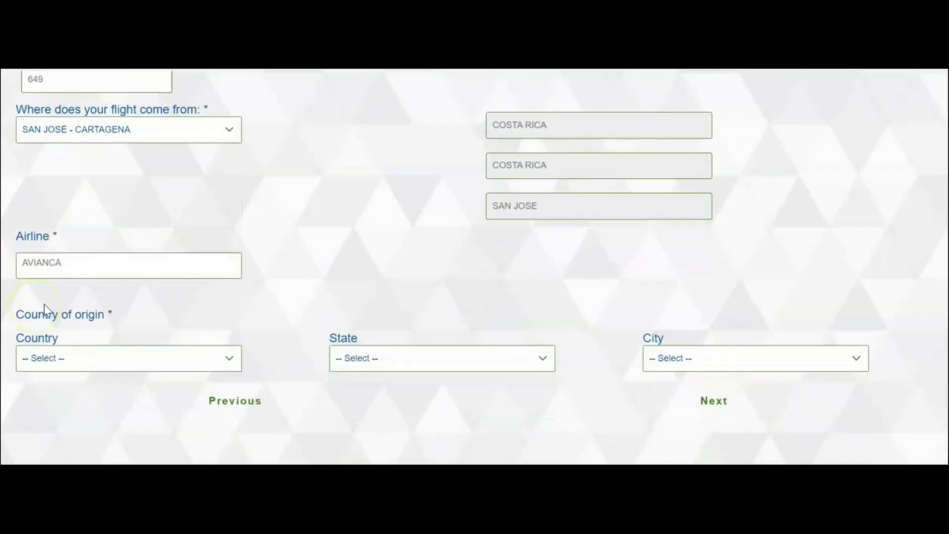
{"action": "left_click", "coordinate": [171, 358]}
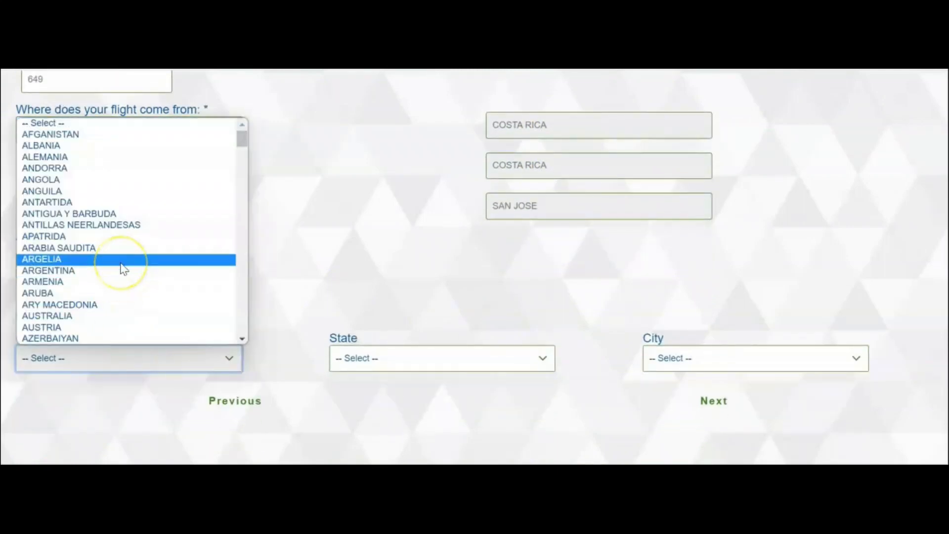
{"action": "scroll", "coordinate": [124, 268], "scroll_direction": "down", "scroll_amount": 10}
{"action": "scroll", "coordinate": [124, 268], "scroll_direction": "down", "scroll_amount": 20}
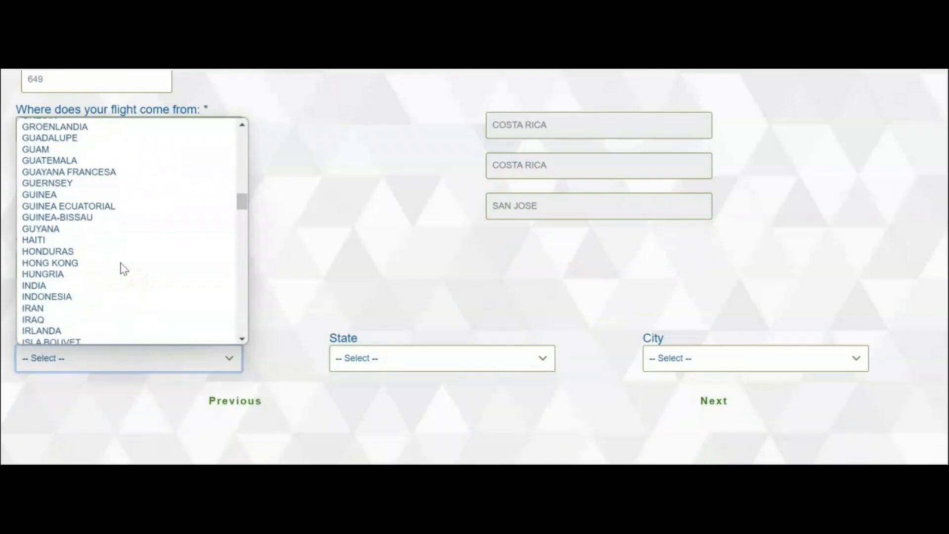
{"action": "scroll", "coordinate": [124, 268], "scroll_direction": "down", "scroll_amount": 2}
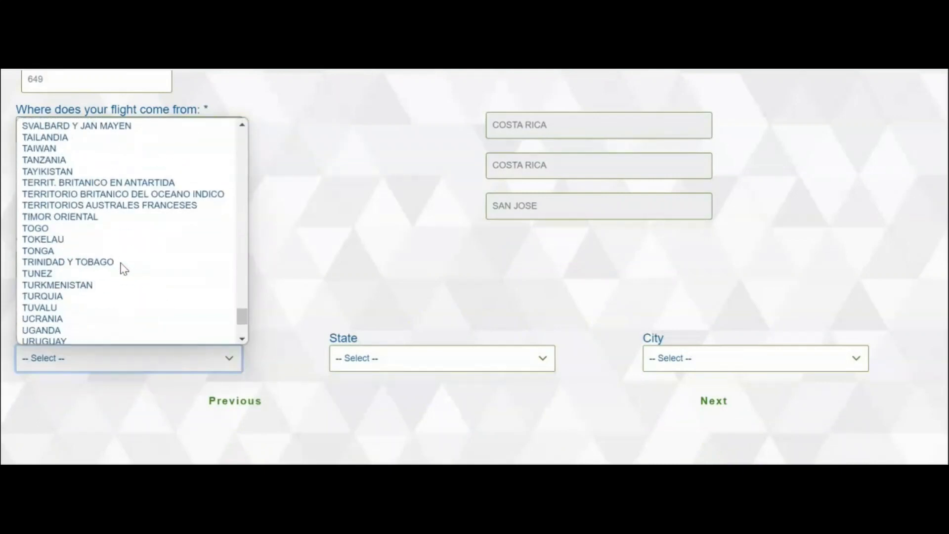
{"action": "scroll", "coordinate": [123, 268], "scroll_direction": "up", "scroll_amount": 8}
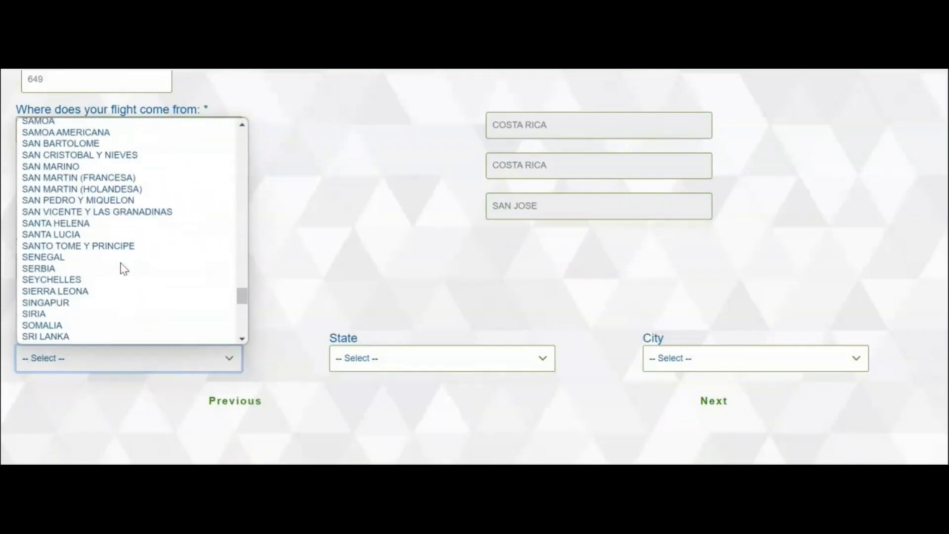
{"action": "scroll", "coordinate": [124, 268], "scroll_direction": "up", "scroll_amount": 17}
{"action": "scroll", "coordinate": [124, 269], "scroll_direction": "down", "scroll_amount": 18}
{"action": "scroll", "coordinate": [124, 268], "scroll_direction": "down", "scroll_amount": 10}
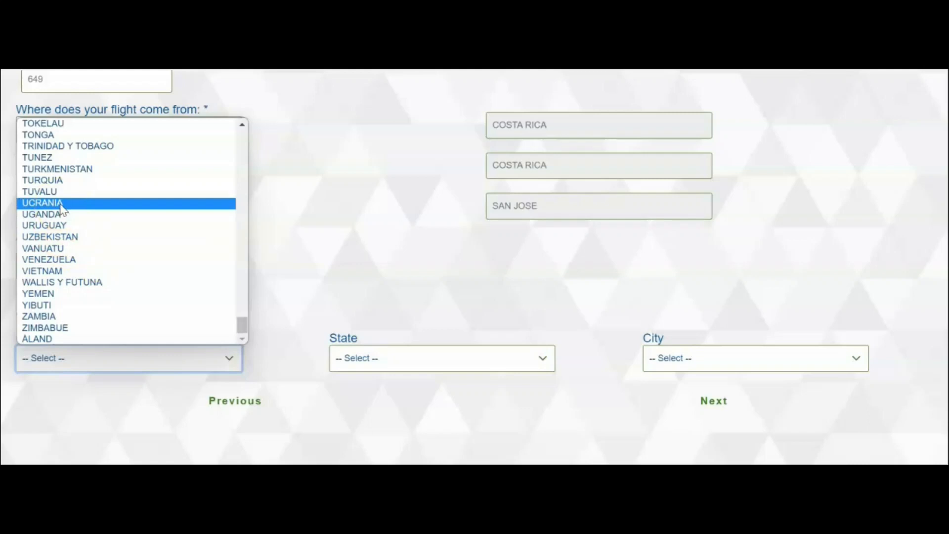
{"action": "scroll", "coordinate": [113, 251], "scroll_direction": "up", "scroll_amount": 20}
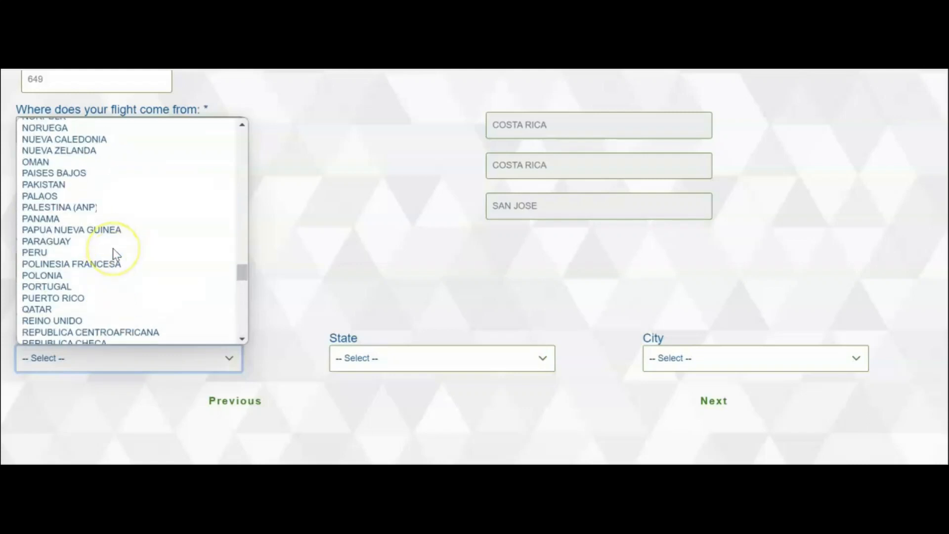
{"action": "scroll", "coordinate": [116, 254], "scroll_direction": "up", "scroll_amount": 20}
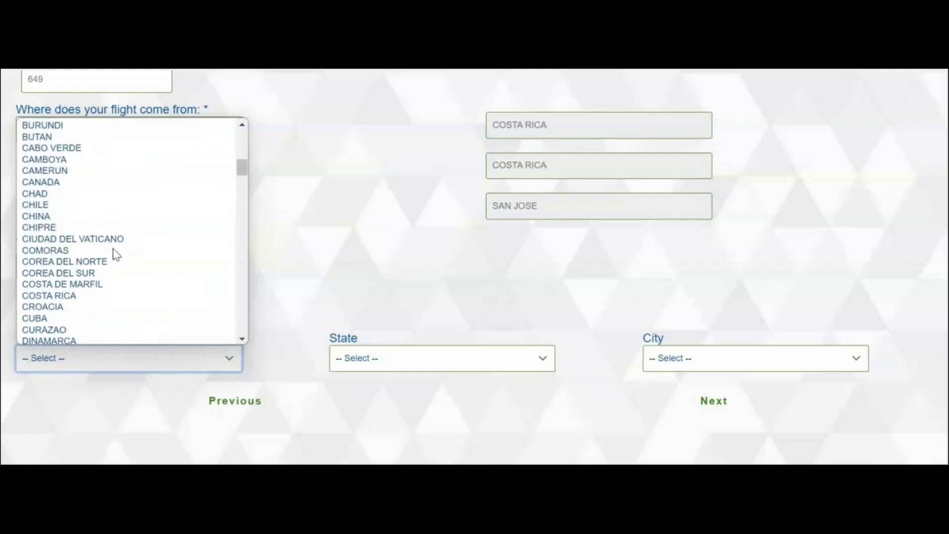
{"action": "scroll", "coordinate": [116, 254], "scroll_direction": "down", "scroll_amount": 13}
{"action": "scroll", "coordinate": [114, 254], "scroll_direction": "up", "scroll_amount": 5}
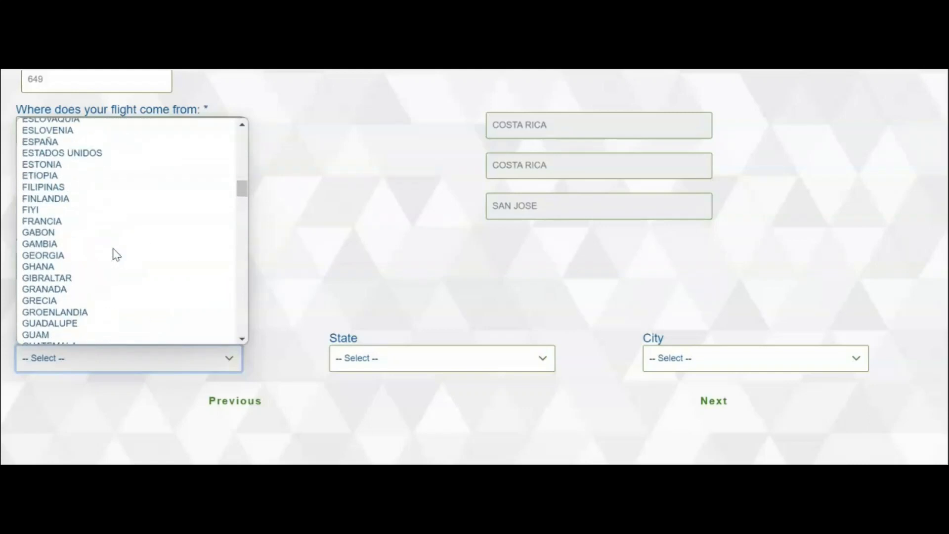
{"action": "left_click", "coordinate": [109, 250]}
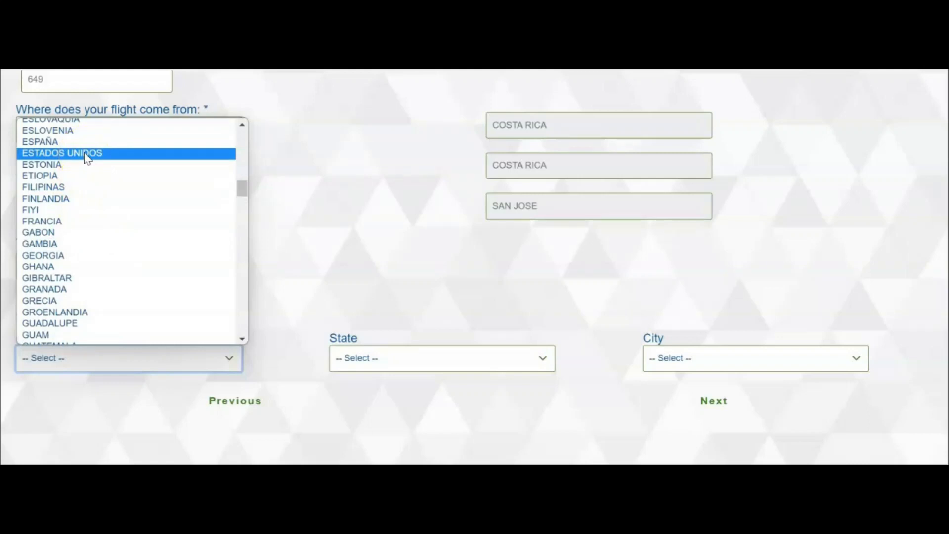
{"action": "scroll", "coordinate": [87, 157], "scroll_direction": "down", "scroll_amount": 18}
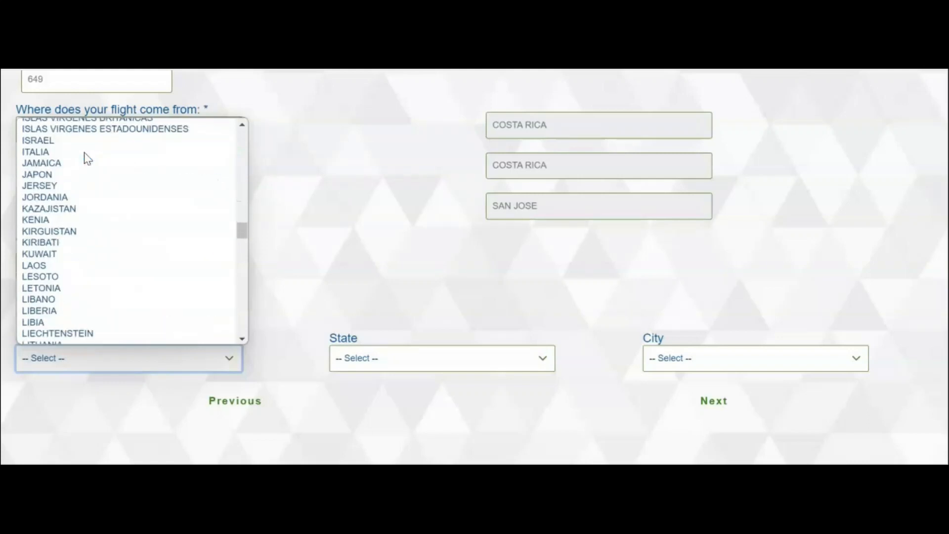
{"action": "scroll", "coordinate": [87, 157], "scroll_direction": "down", "scroll_amount": 9}
{"action": "scroll", "coordinate": [87, 157], "scroll_direction": "down", "scroll_amount": 5}
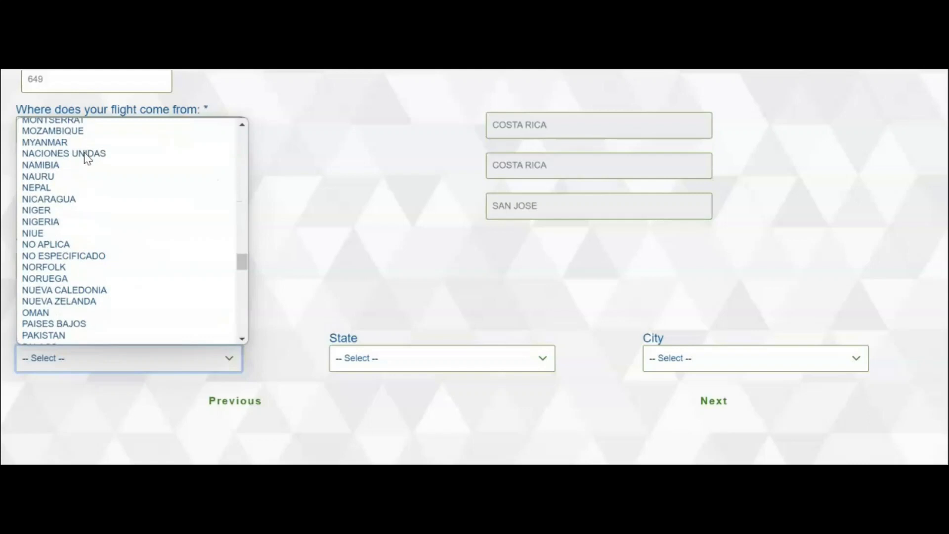
{"action": "left_click", "coordinate": [89, 325]}
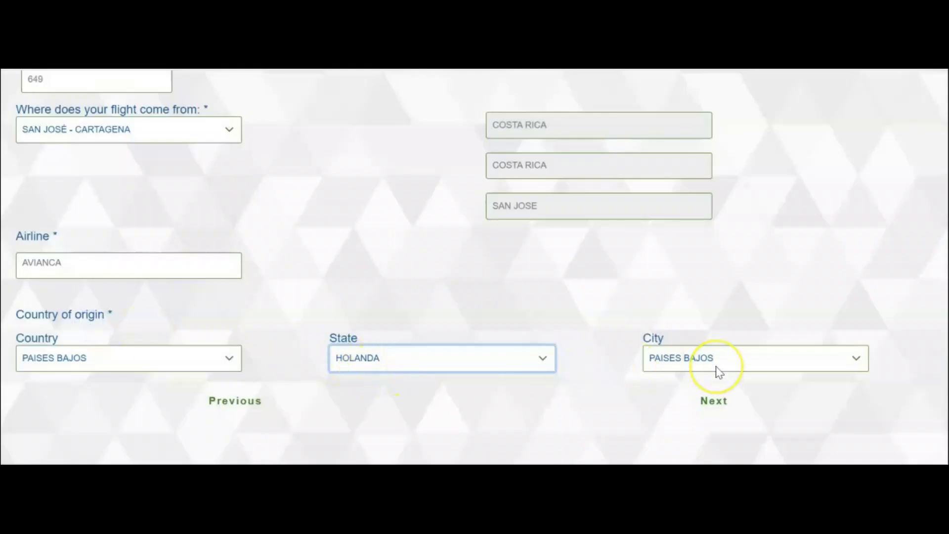
{"action": "left_click", "coordinate": [714, 402]}
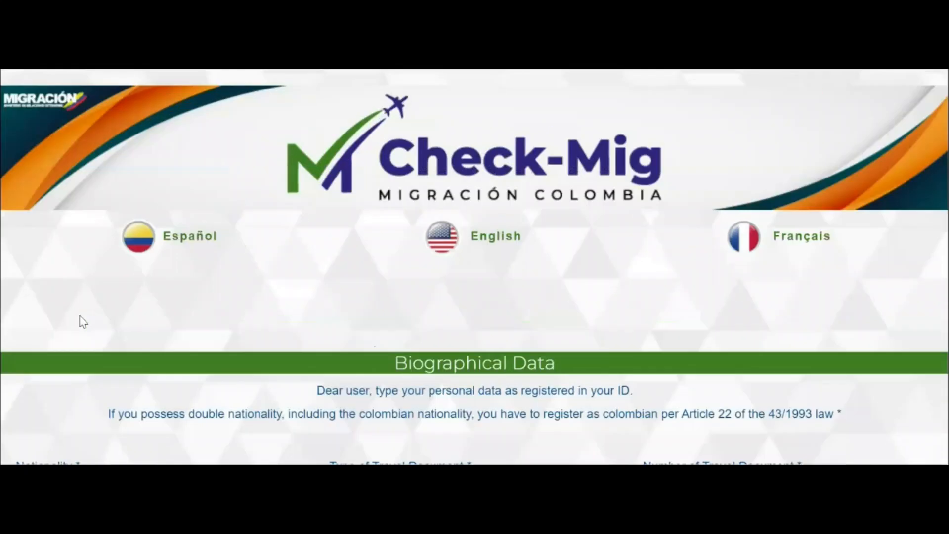
Step: Set the nationality to ESTADOS UNIDOS and the type of travel document to PASSPORT
{"action": "scroll", "coordinate": [83, 322], "scroll_direction": "down", "scroll_amount": 2}
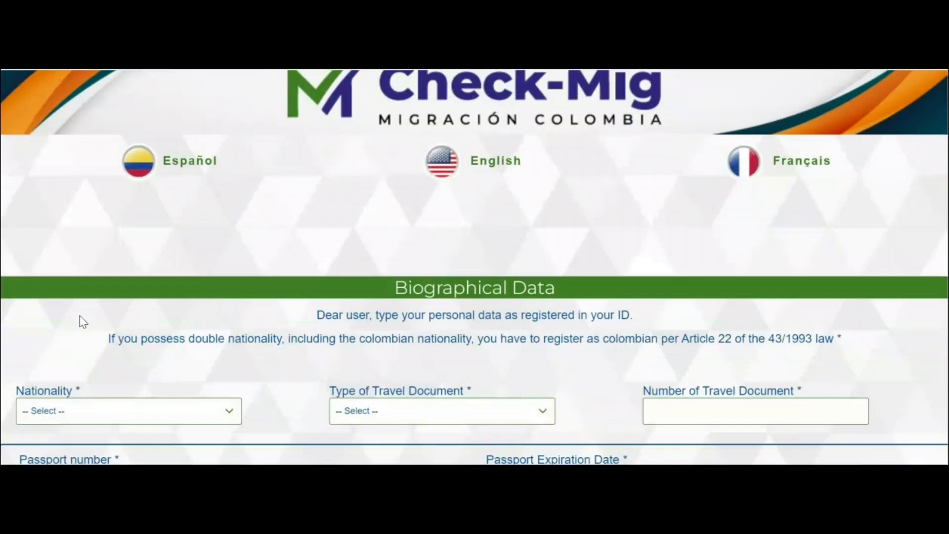
{"action": "scroll", "coordinate": [80, 320], "scroll_direction": "down", "scroll_amount": 2}
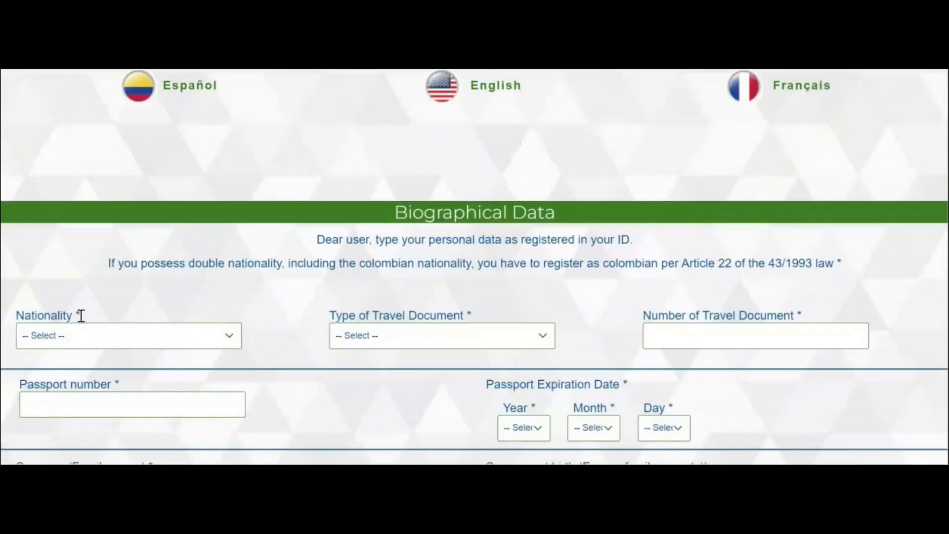
{"action": "scroll", "coordinate": [81, 316], "scroll_direction": "down", "scroll_amount": 2}
{"action": "left_click", "coordinate": [374, 258]}
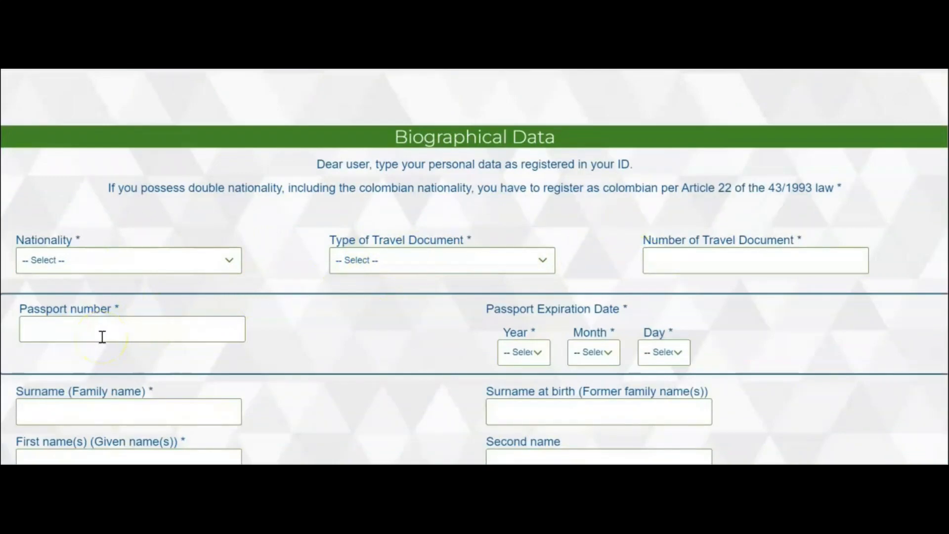
{"action": "scroll", "coordinate": [103, 337], "scroll_direction": "down", "scroll_amount": 2}
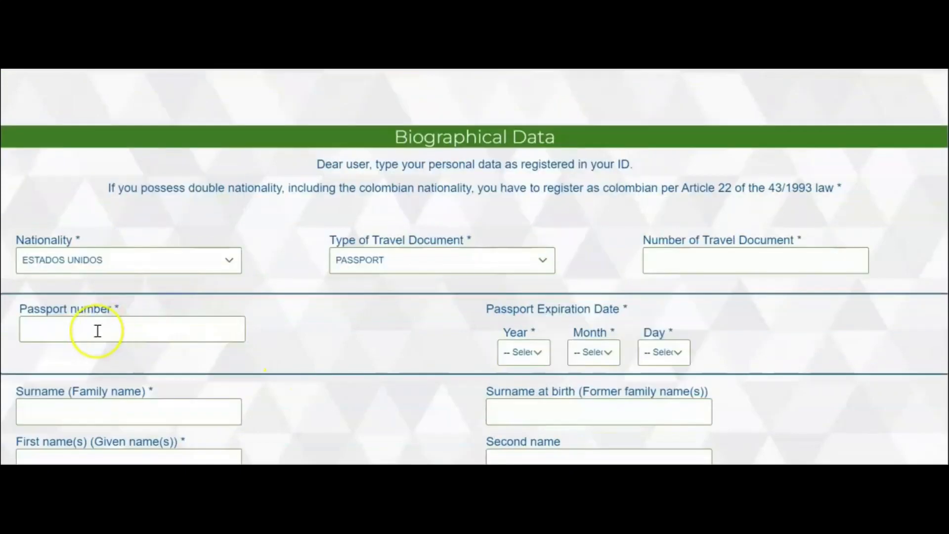
Step: Set the gender to Female in the biographical data
{"action": "scroll", "coordinate": [97, 331], "scroll_direction": "down", "scroll_amount": 1}
{"action": "scroll", "coordinate": [97, 331], "scroll_direction": "down", "scroll_amount": 1}
{"action": "left_click", "coordinate": [51, 332]}
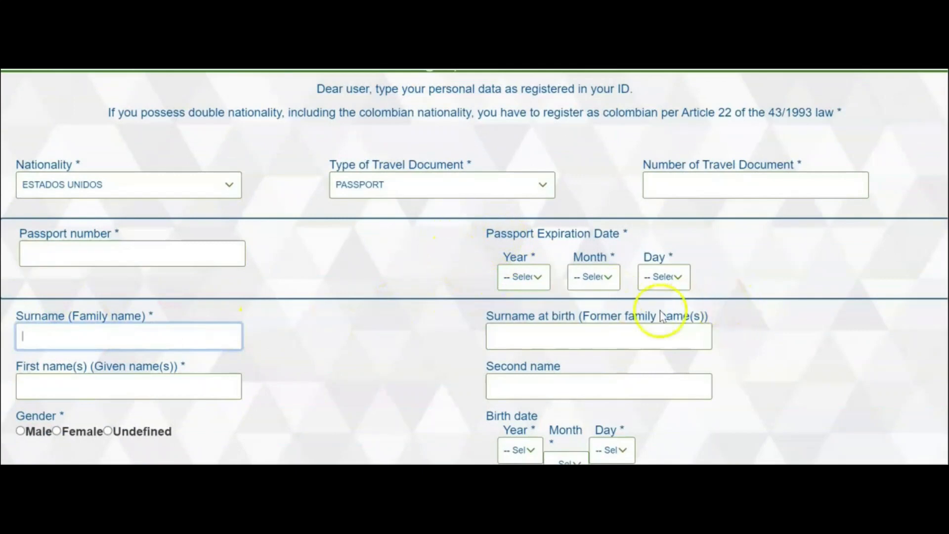
{"action": "scroll", "coordinate": [521, 335], "scroll_direction": "down", "scroll_amount": 2}
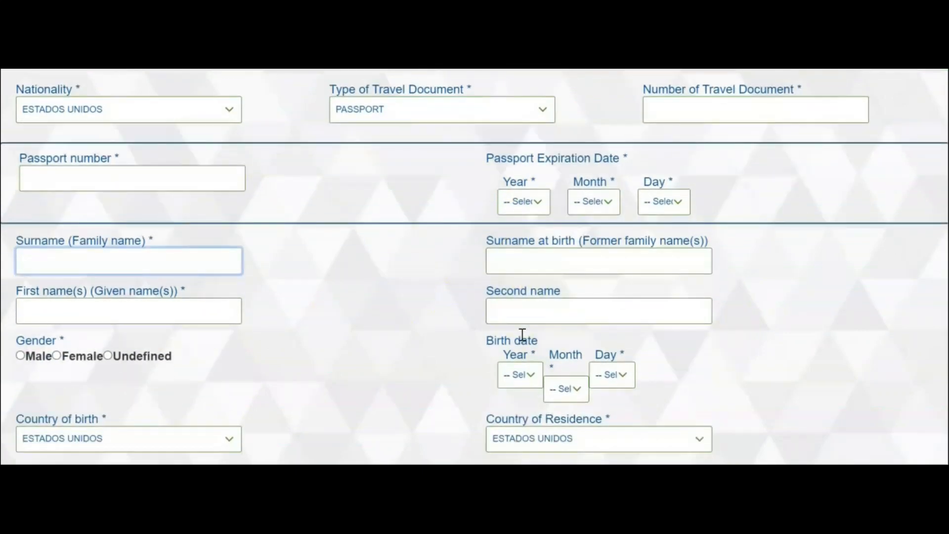
{"action": "left_click", "coordinate": [57, 357]}
Step: Answer NO to having a visa for Colombia and set the trip reason for entry to TURISM
{"action": "scroll", "coordinate": [57, 357], "scroll_direction": "down", "scroll_amount": 6}
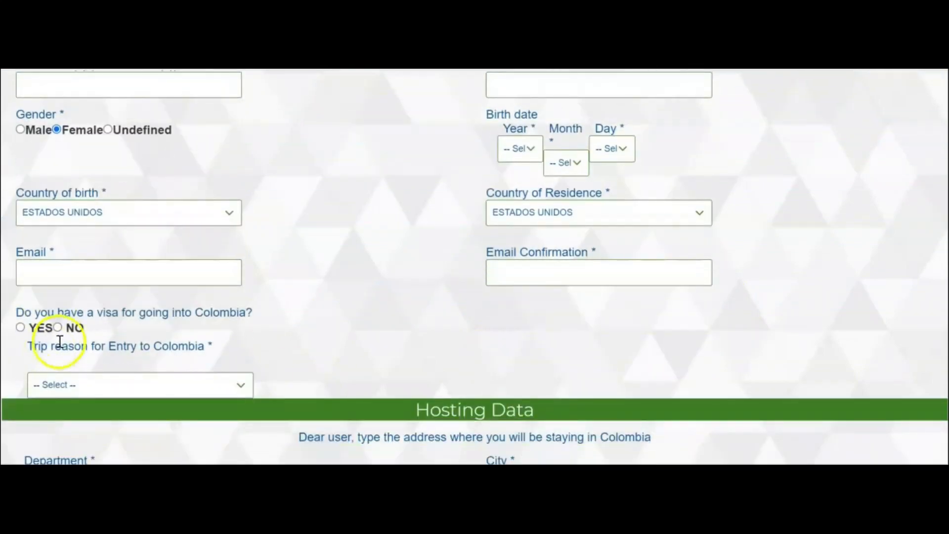
{"action": "left_click", "coordinate": [58, 328]}
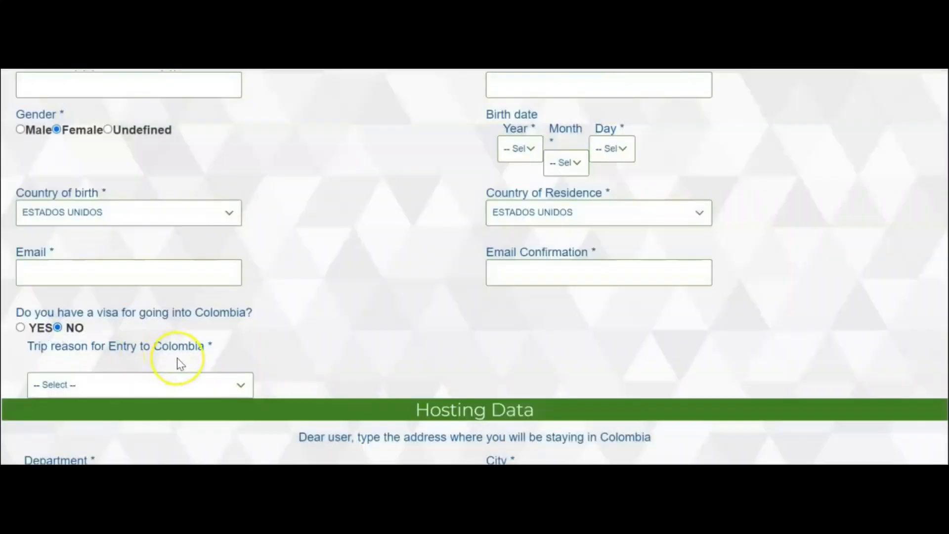
{"action": "scroll", "coordinate": [177, 358], "scroll_direction": "down", "scroll_amount": 2}
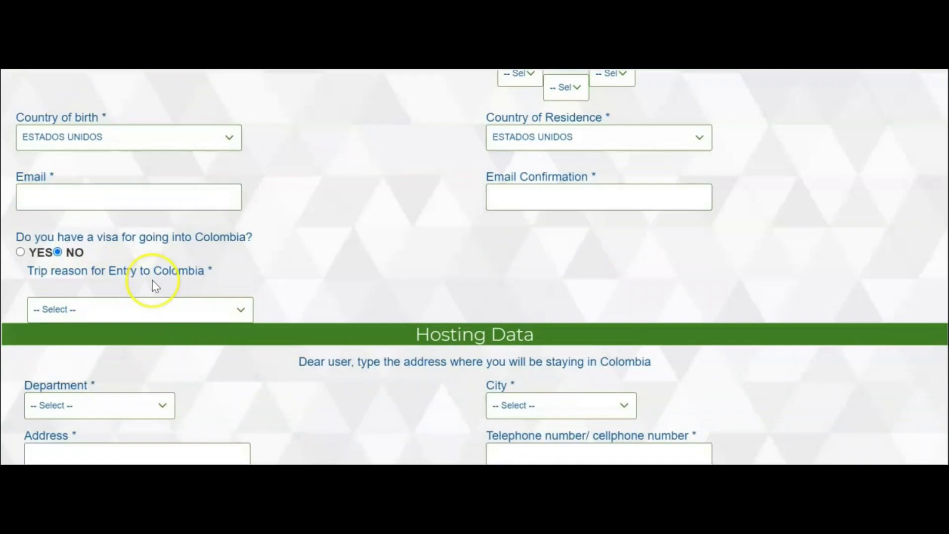
{"action": "left_click", "coordinate": [238, 312]}
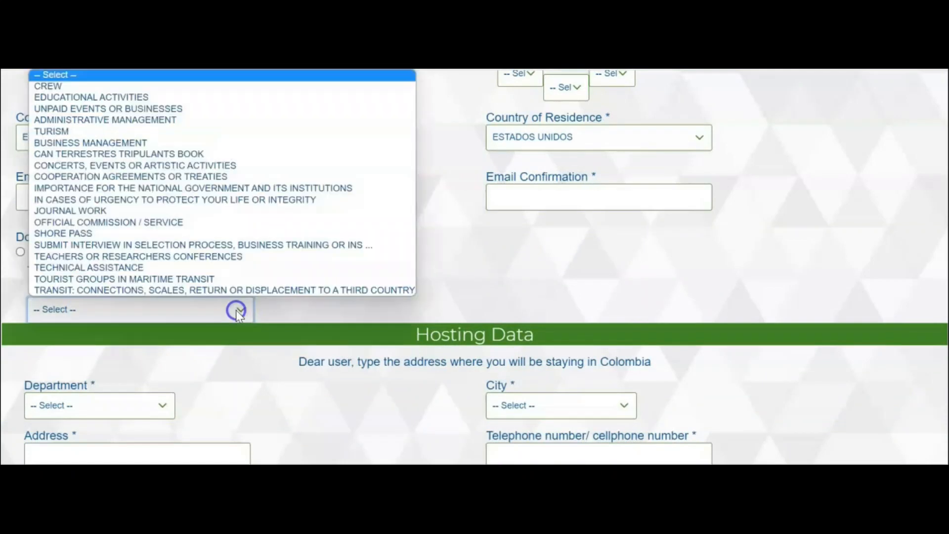
{"action": "left_click", "coordinate": [78, 133]}
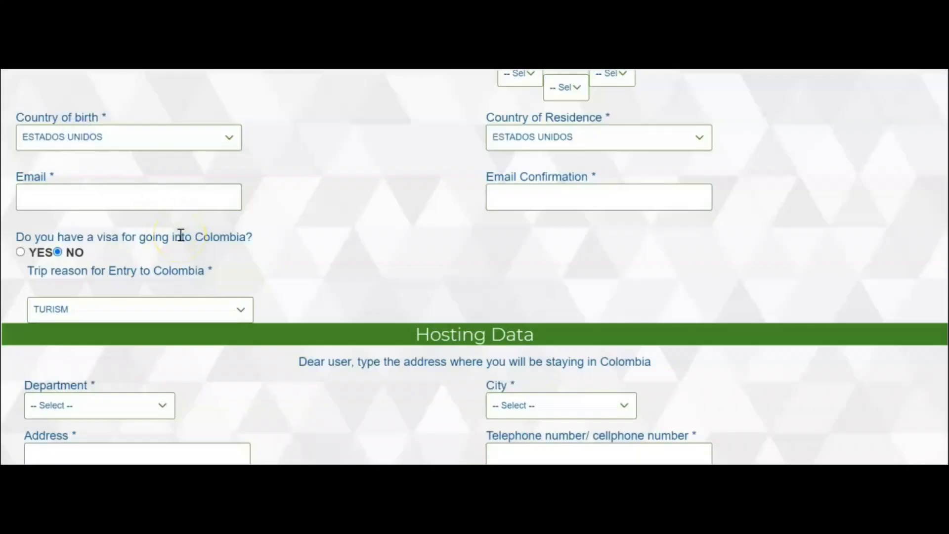
Step: Look through the hosting department options and the web table of Colombian departments with their capitals to find the destination's department
{"action": "scroll", "coordinate": [181, 235], "scroll_direction": "down", "scroll_amount": 2}
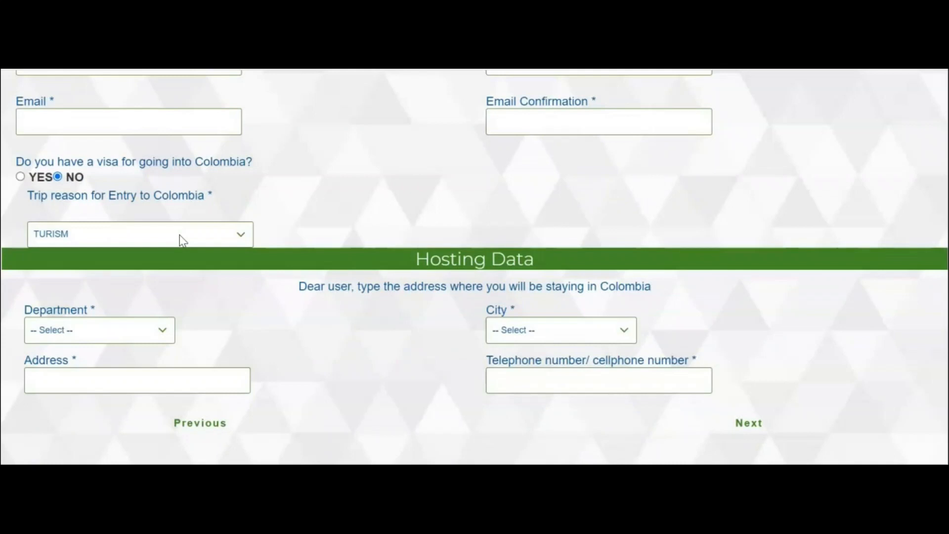
{"action": "left_click", "coordinate": [402, 311]}
{"action": "left_click", "coordinate": [294, 324]}
{"action": "left_click", "coordinate": [162, 330]}
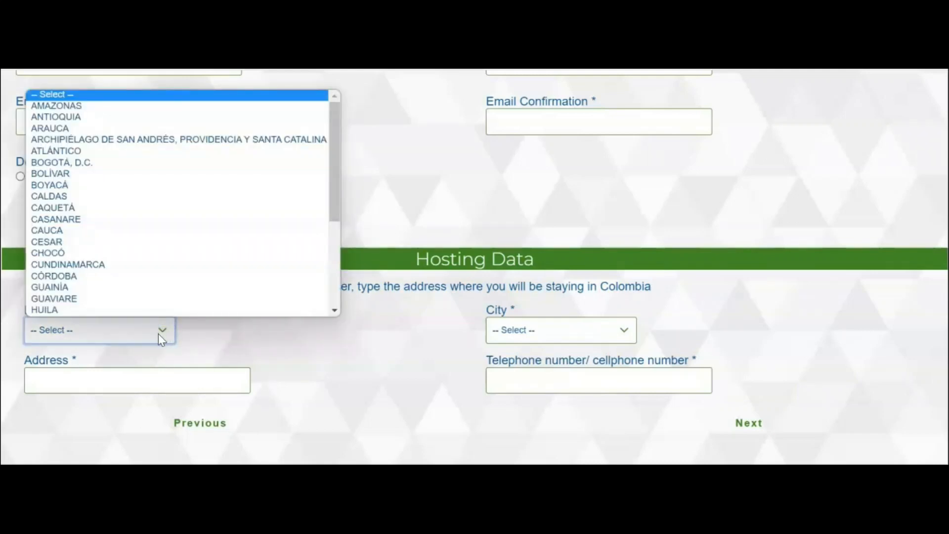
{"action": "left_click", "coordinate": [121, 255]}
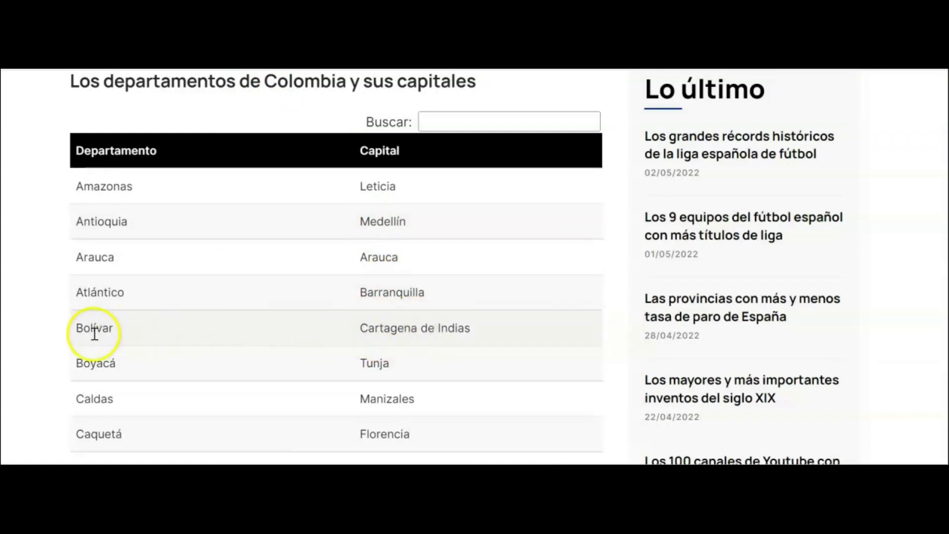
{"action": "scroll", "coordinate": [358, 328], "scroll_direction": "down", "scroll_amount": 5}
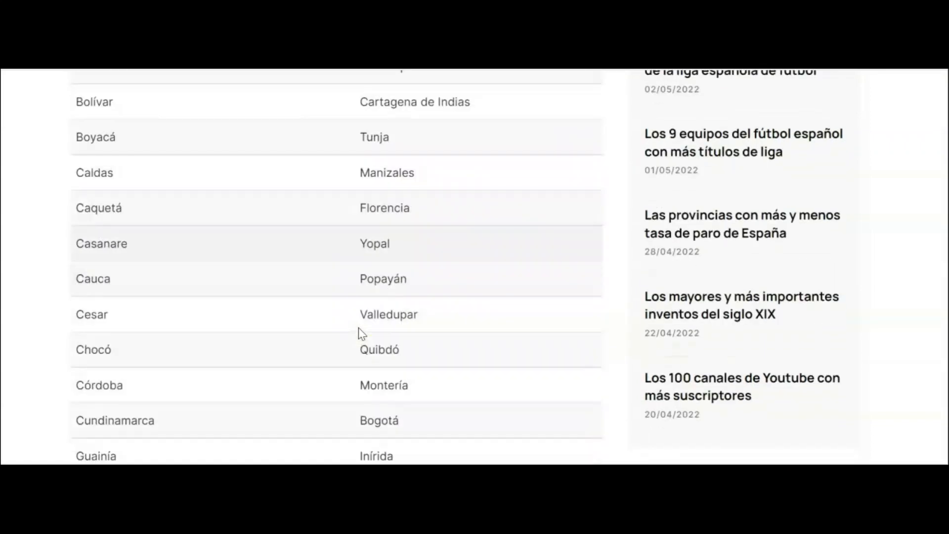
{"action": "scroll", "coordinate": [357, 327], "scroll_direction": "down", "scroll_amount": 2}
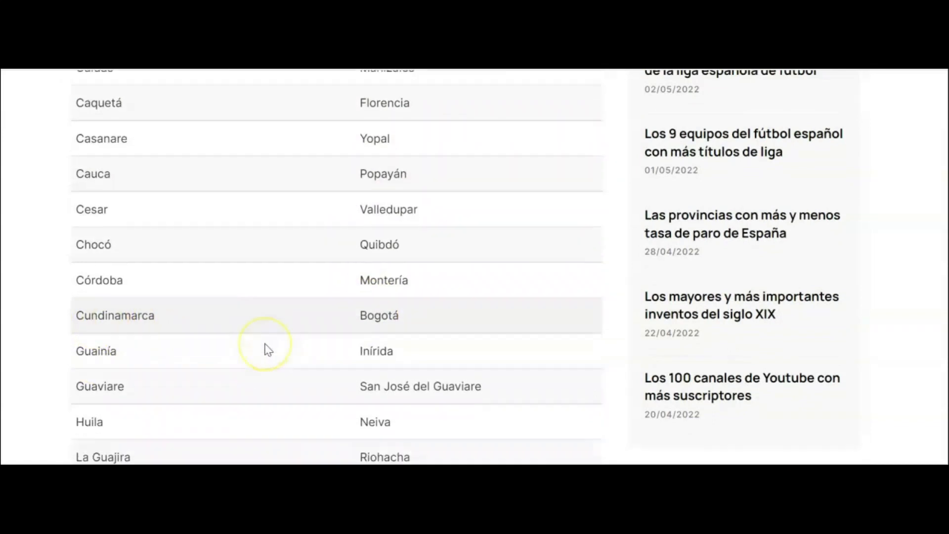
{"action": "scroll", "coordinate": [266, 346], "scroll_direction": "down", "scroll_amount": 2}
{"action": "scroll", "coordinate": [266, 346], "scroll_direction": "down", "scroll_amount": 2}
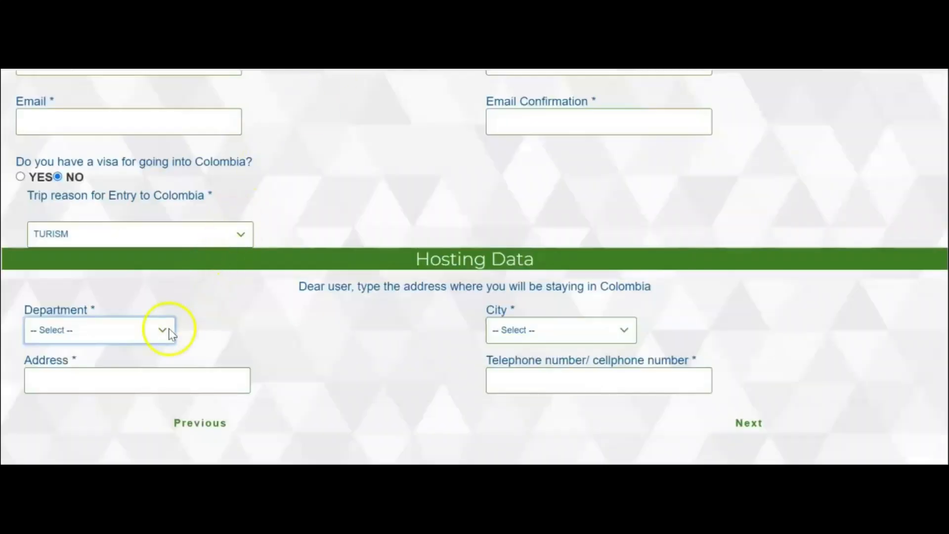
Step: Set the department in the hosting data to BOLÍVAR
{"action": "left_click", "coordinate": [161, 330]}
{"action": "scroll", "coordinate": [123, 277], "scroll_direction": "down", "scroll_amount": 1}
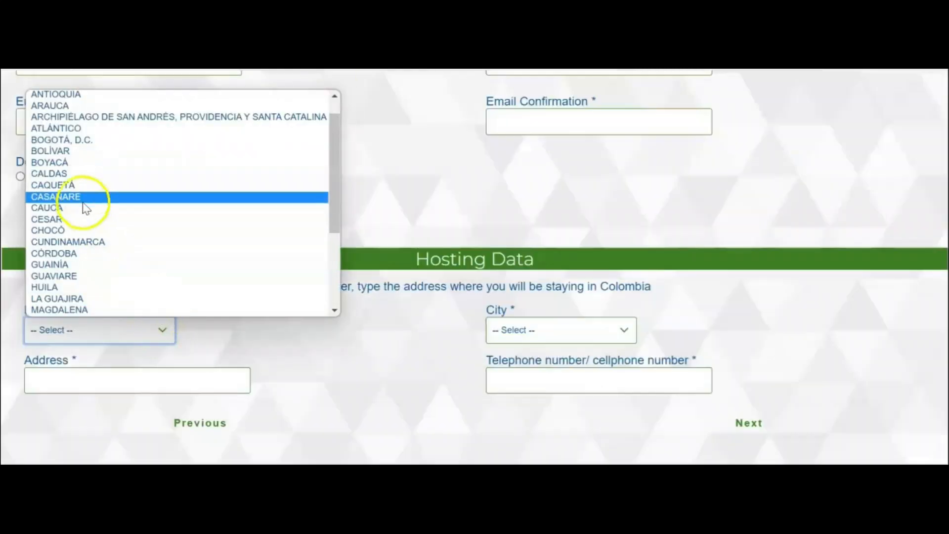
{"action": "left_click", "coordinate": [53, 151]}
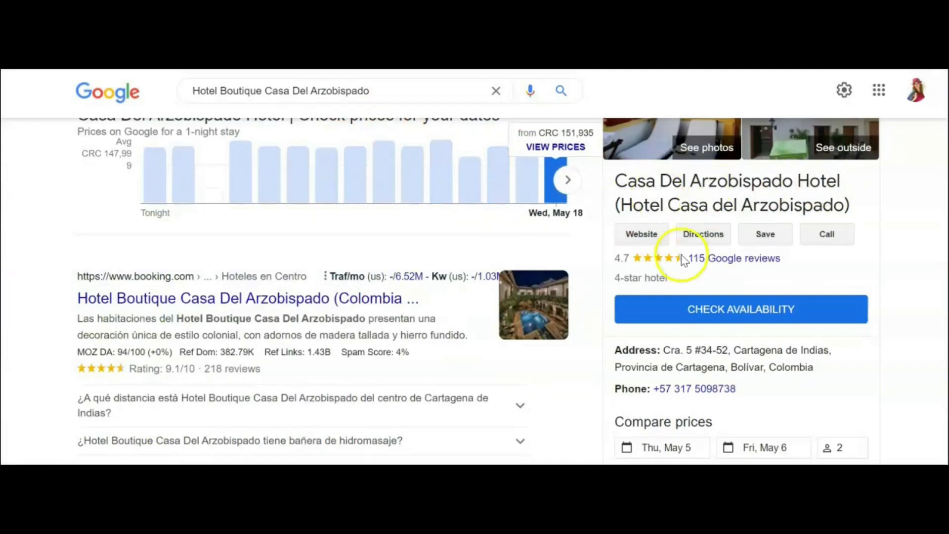
Step: Copy the hotel's street address from its Google listing into the hosting address and set the city to CARTAGENA
{"action": "left_click_drag", "start_coordinate": [815, 370], "coordinate": [669, 350]}
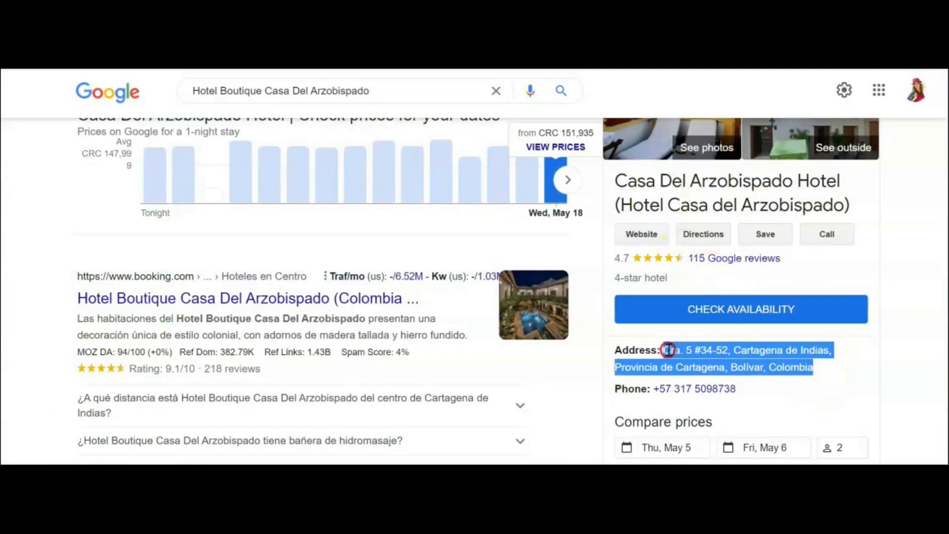
{"action": "right_click", "coordinate": [668, 350]}
{"action": "left_click", "coordinate": [329, 230]}
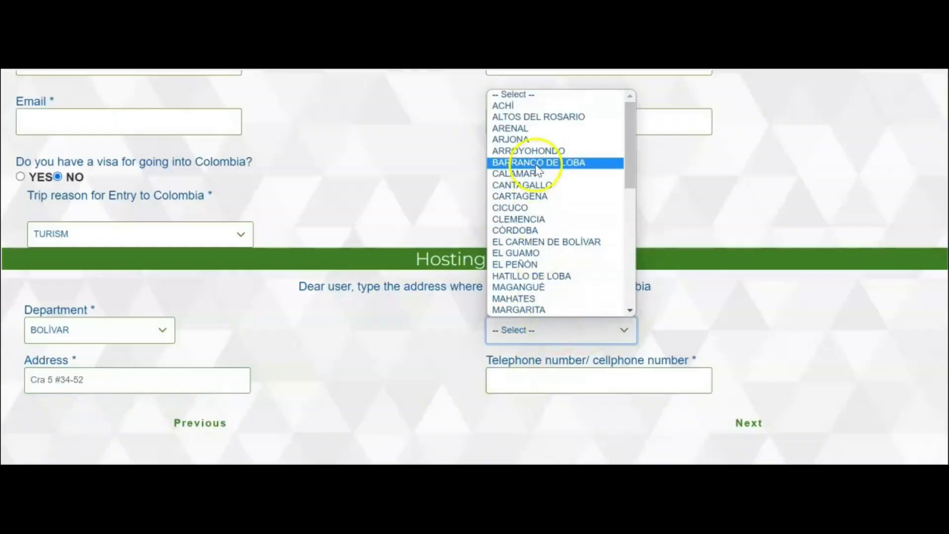
{"action": "left_click", "coordinate": [527, 196]}
Step: Copy the hotel's phone number from its Google listing into the telephone number field and continue to the migration questions
{"action": "left_click", "coordinate": [549, 387]}
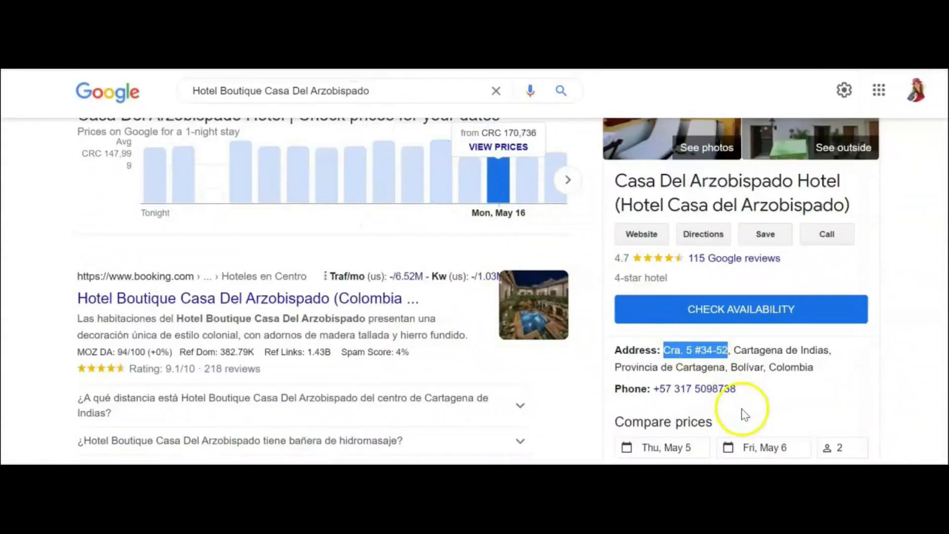
{"action": "left_click_drag", "start_coordinate": [736, 390], "coordinate": [651, 394]}
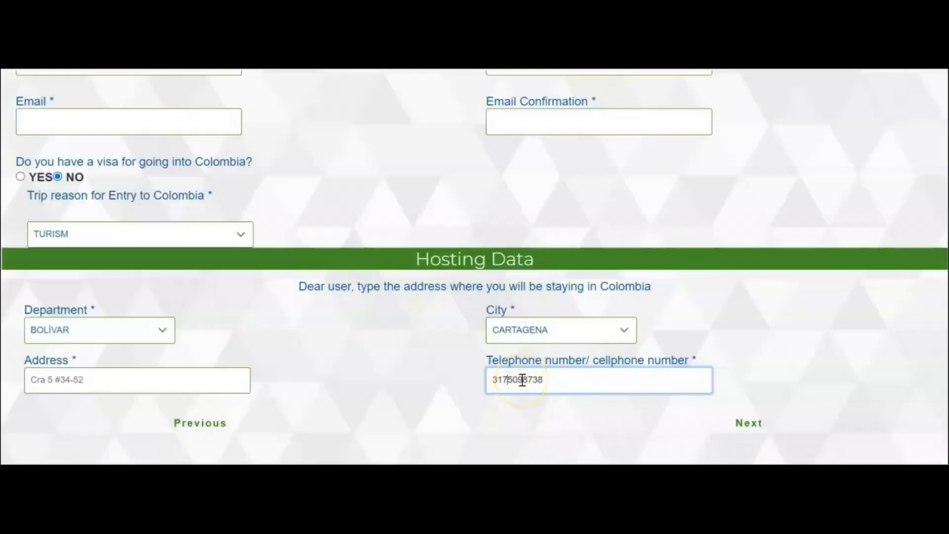
{"action": "left_click", "coordinate": [747, 425]}
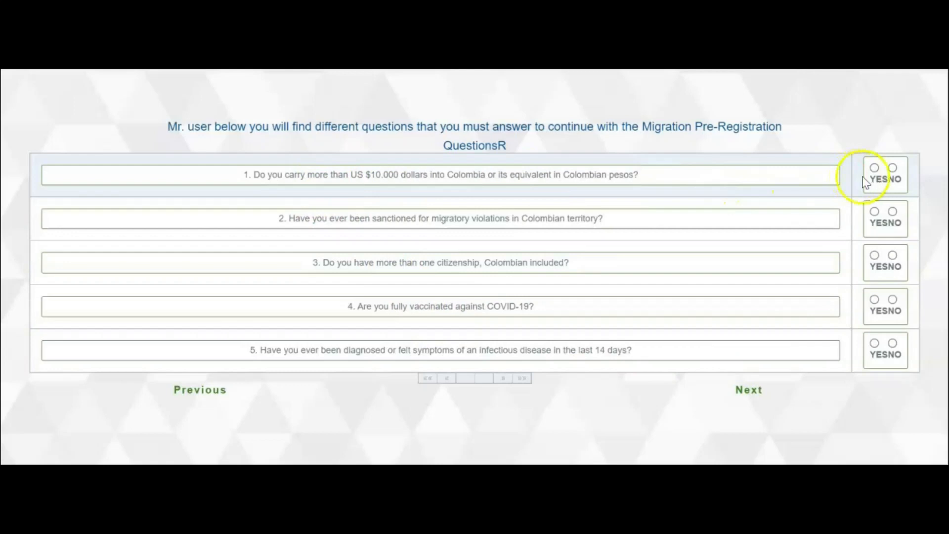
Step: Answer YES to the COVID-19 vaccination question and NO to the other four migration questions, and continue
{"action": "left_click", "coordinate": [892, 168]}
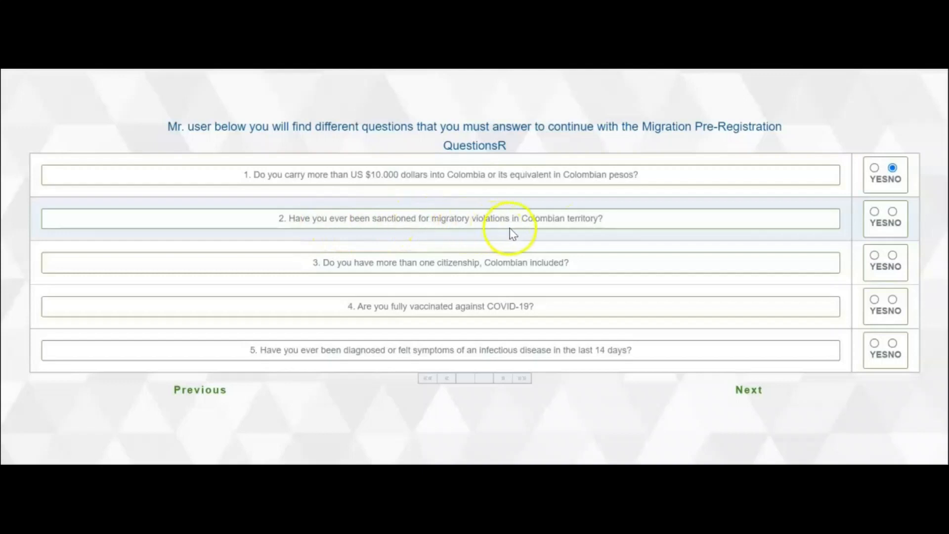
{"action": "left_click", "coordinate": [892, 211]}
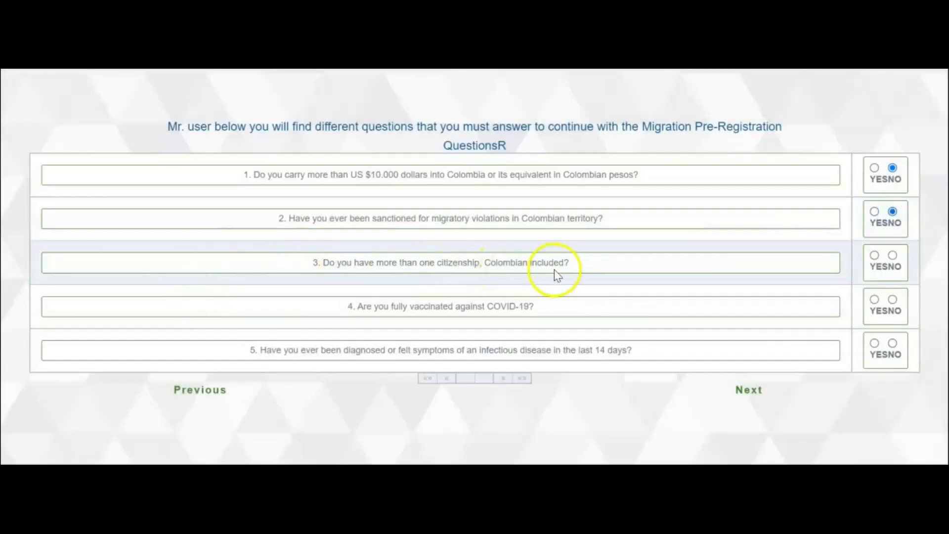
{"action": "left_click", "coordinate": [892, 256]}
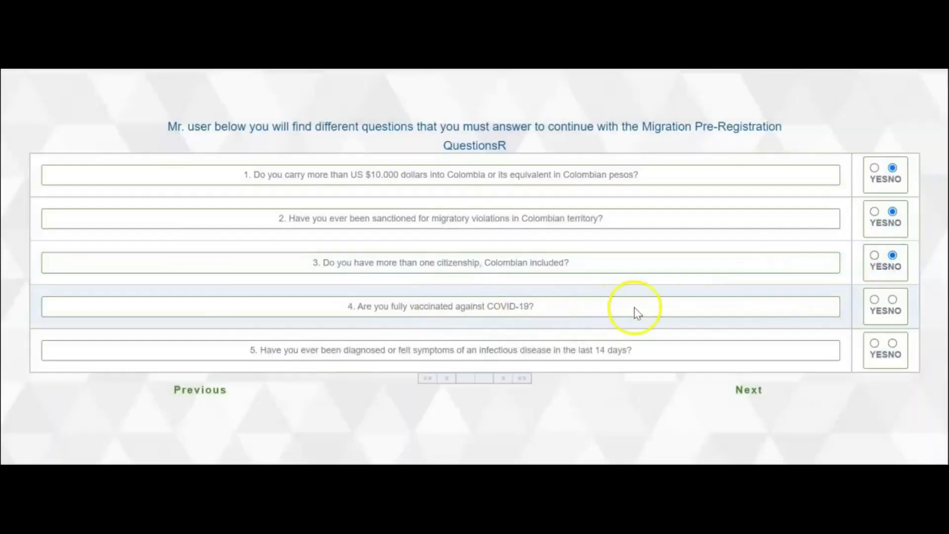
{"action": "left_click", "coordinate": [874, 300]}
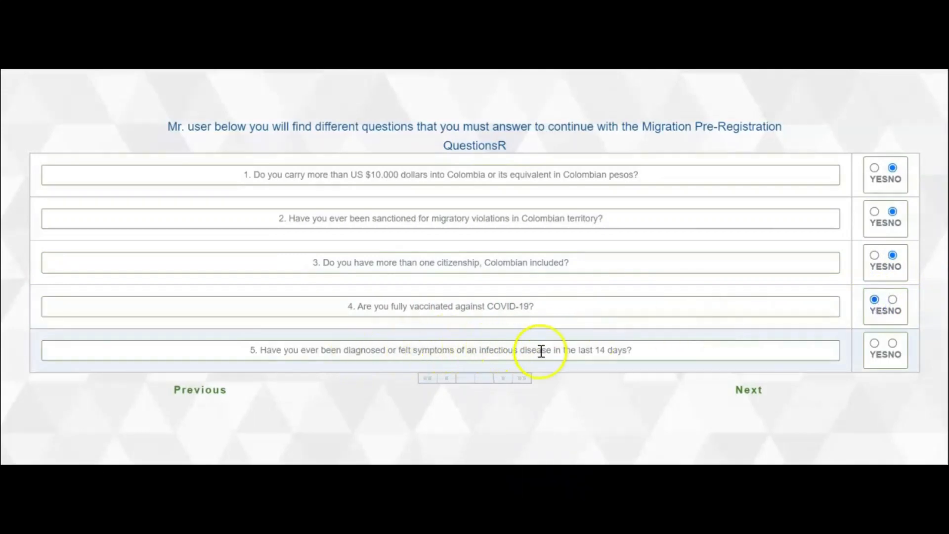
{"action": "left_click", "coordinate": [892, 343]}
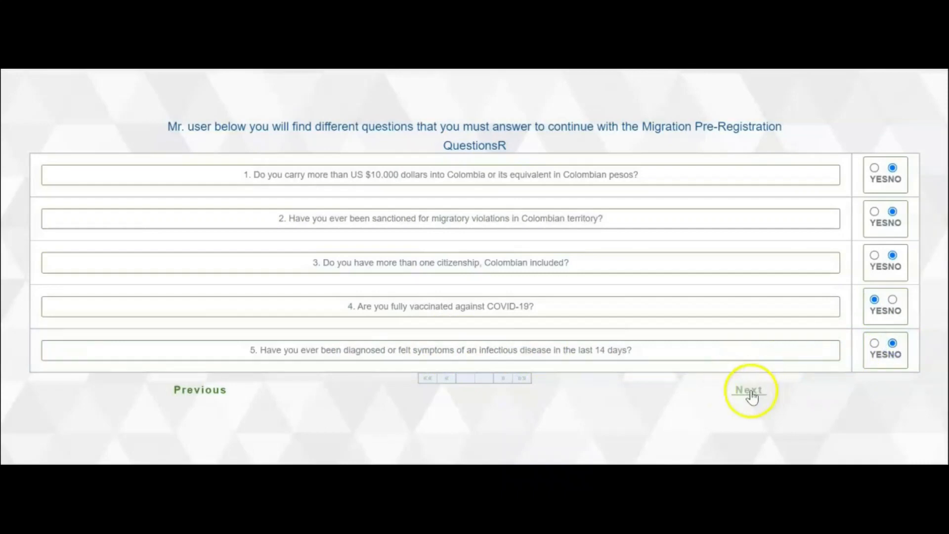
{"action": "left_click", "coordinate": [749, 392]}
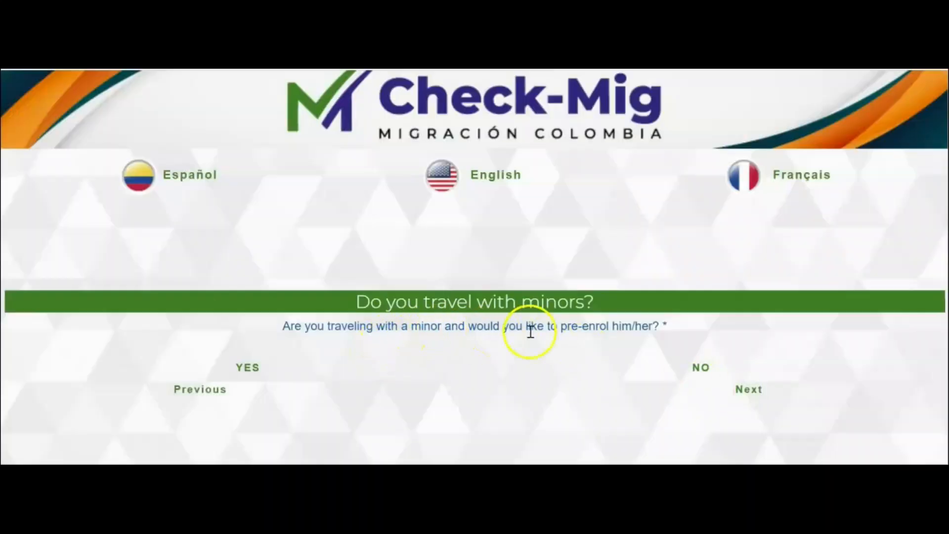
Step: Answer NO to pre-enrolling a minor, continue, and enter the text displayed in the confirmation image
{"action": "left_click", "coordinate": [698, 368]}
{"action": "left_click", "coordinate": [742, 391]}
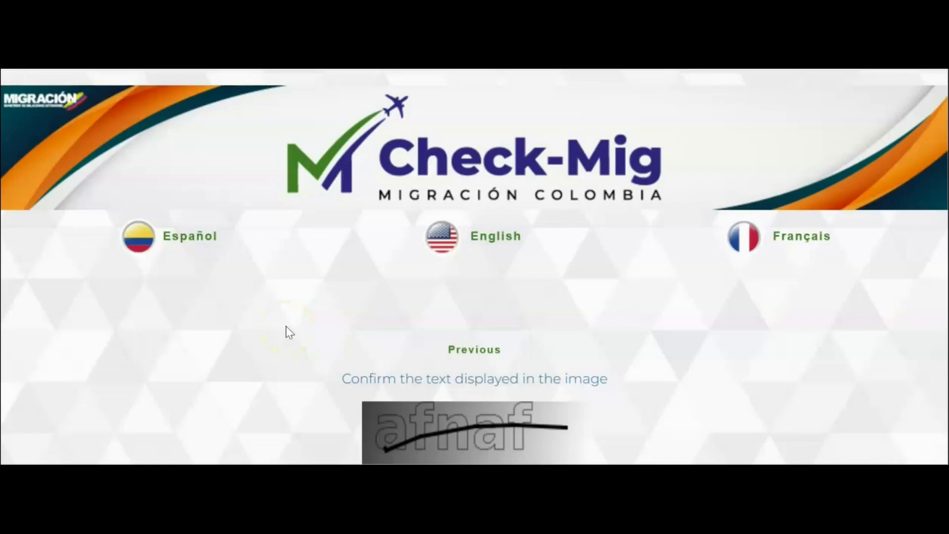
{"action": "scroll", "coordinate": [289, 332], "scroll_direction": "down", "scroll_amount": 2}
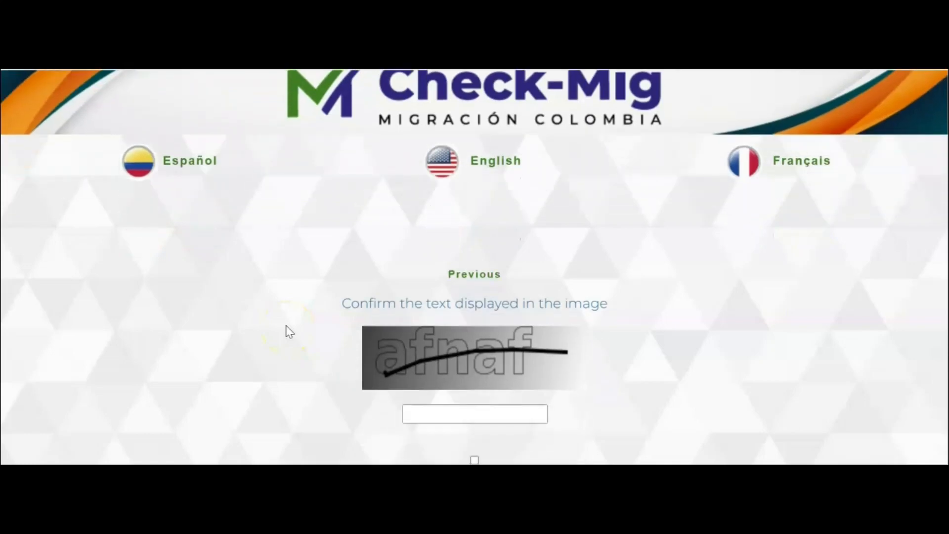
{"action": "scroll", "coordinate": [289, 333], "scroll_direction": "down", "scroll_amount": 3}
{"action": "left_click", "coordinate": [489, 261]}
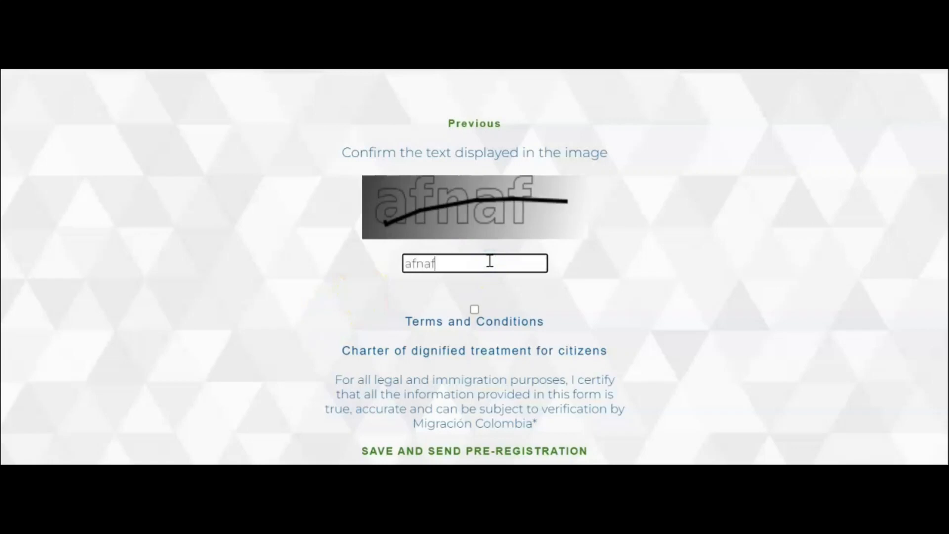
Step: Accept the Terms and Conditions, and save and send the pre-registration
{"action": "left_click", "coordinate": [474, 310]}
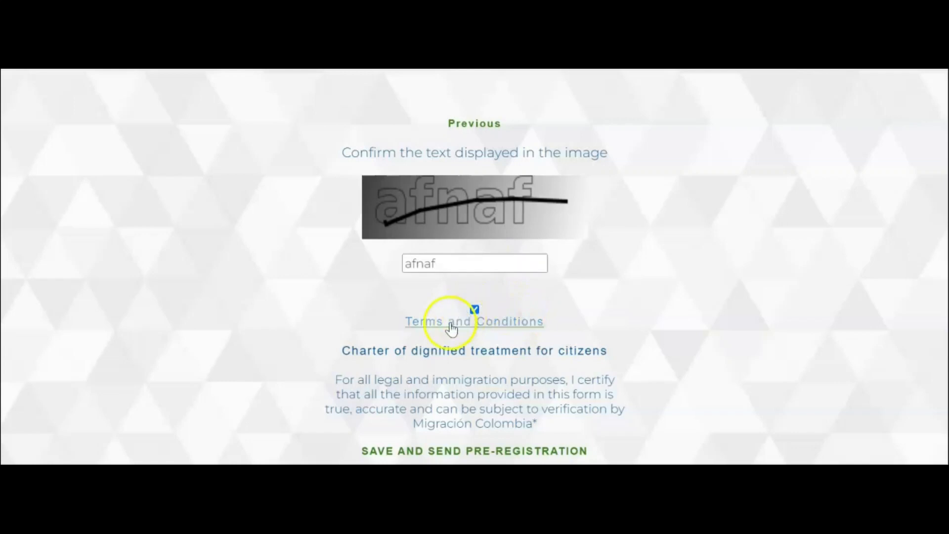
{"action": "scroll", "coordinate": [449, 326], "scroll_direction": "down", "scroll_amount": 1}
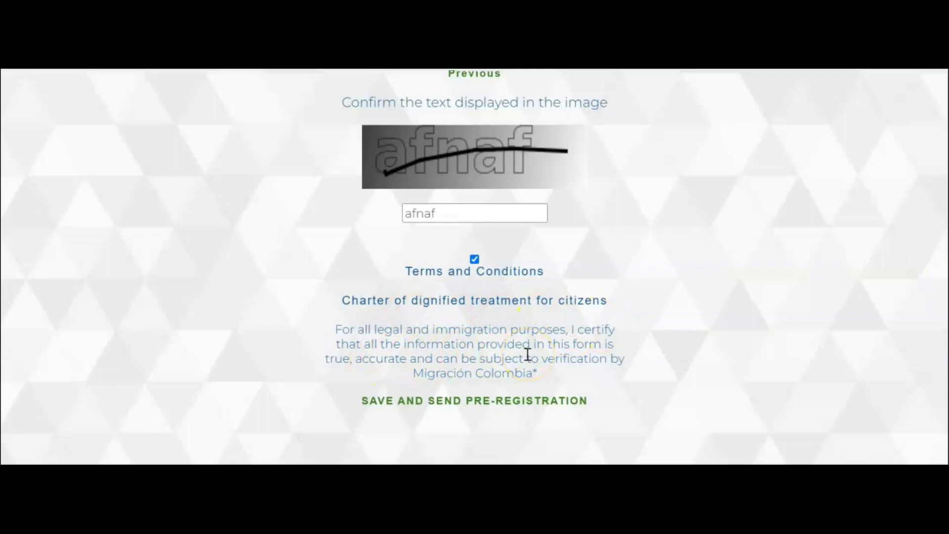
{"action": "left_click", "coordinate": [439, 405]}
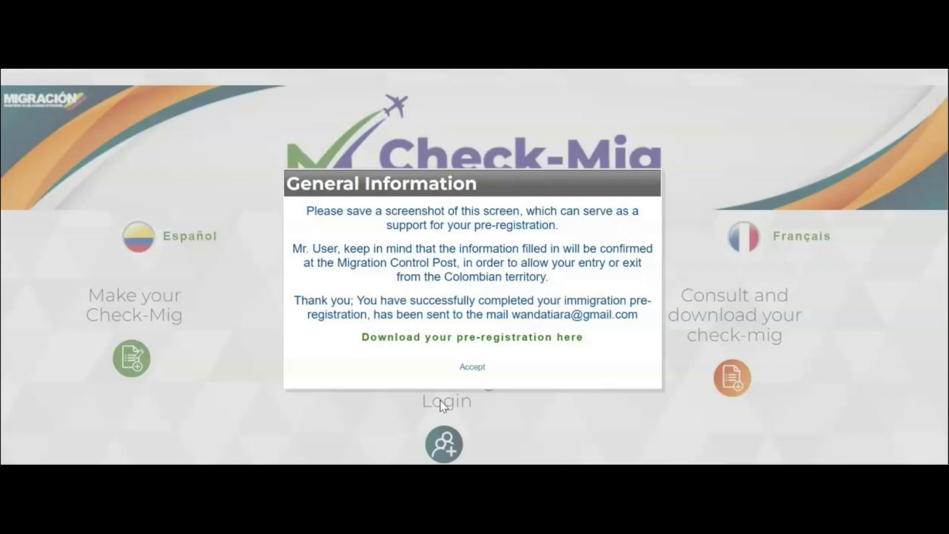
Step: Download the completed pre-registration from the General Information message
{"action": "left_click", "coordinate": [439, 339]}
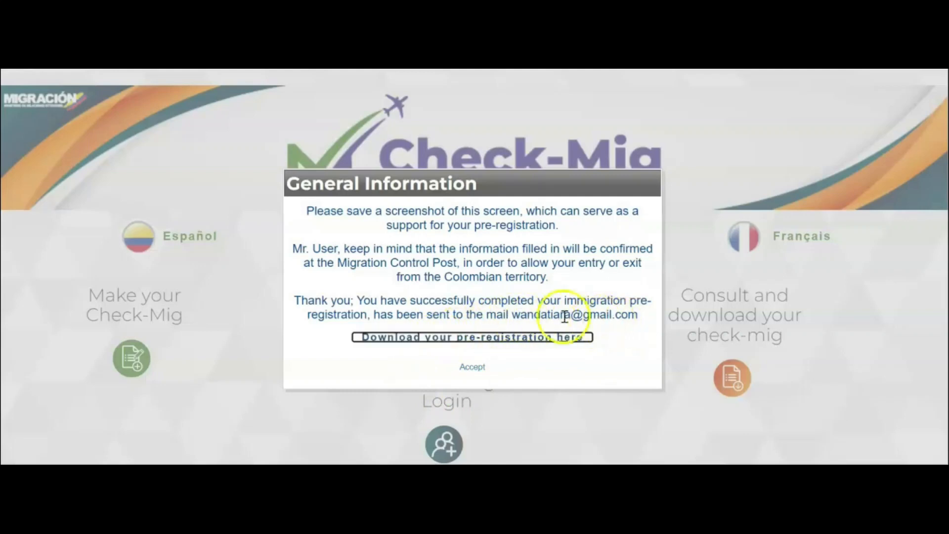
{"action": "left_click", "coordinate": [478, 340]}
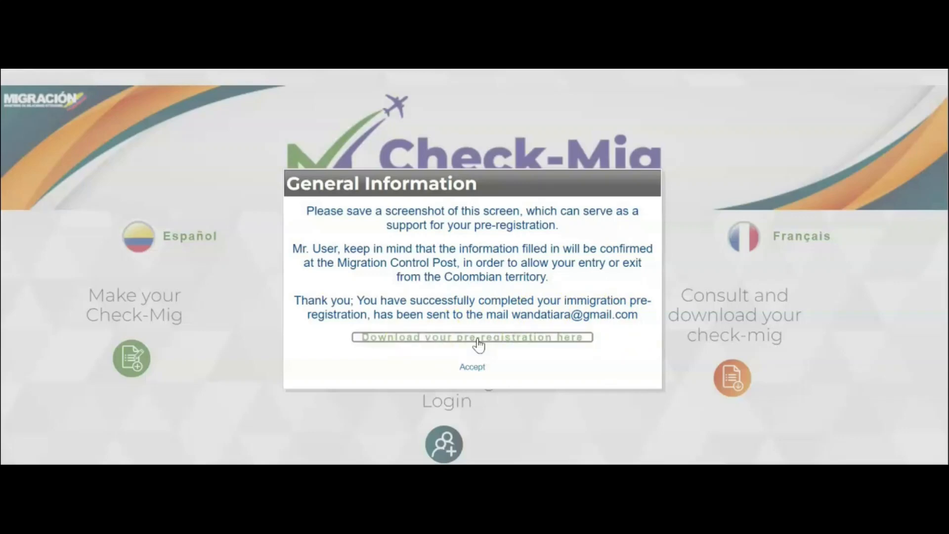
{"action": "left_click", "coordinate": [391, 345]}
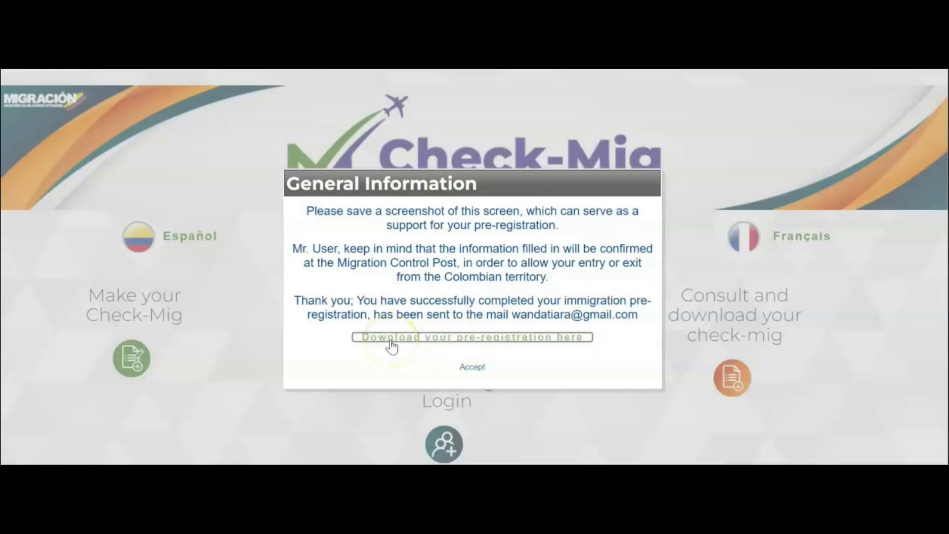